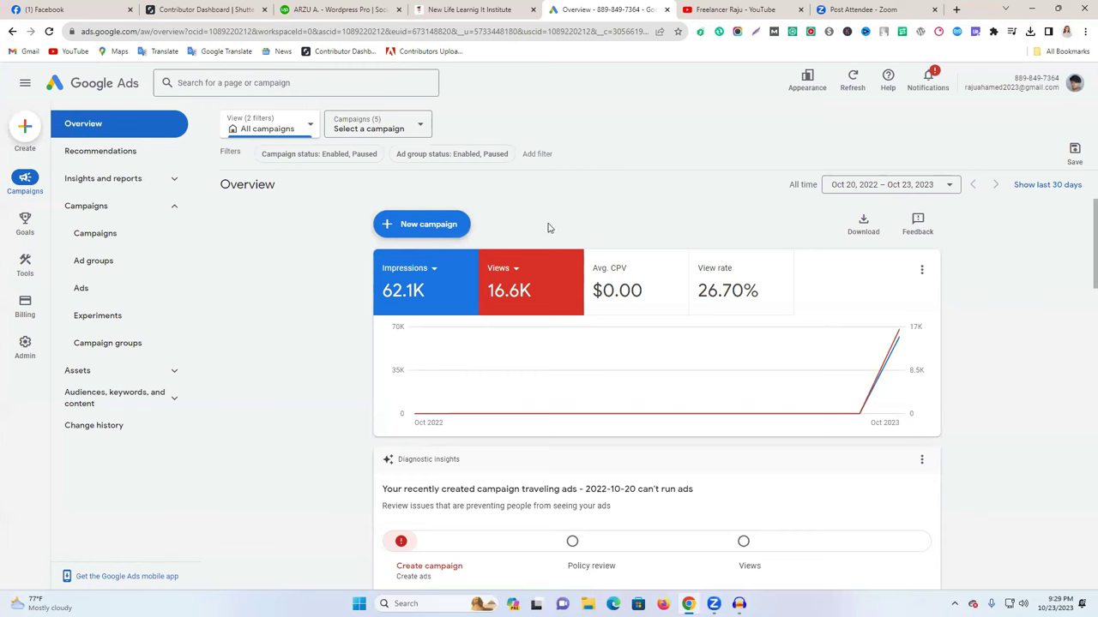
Open the Create (+) menu on the account Overview page
left_click(23, 131)
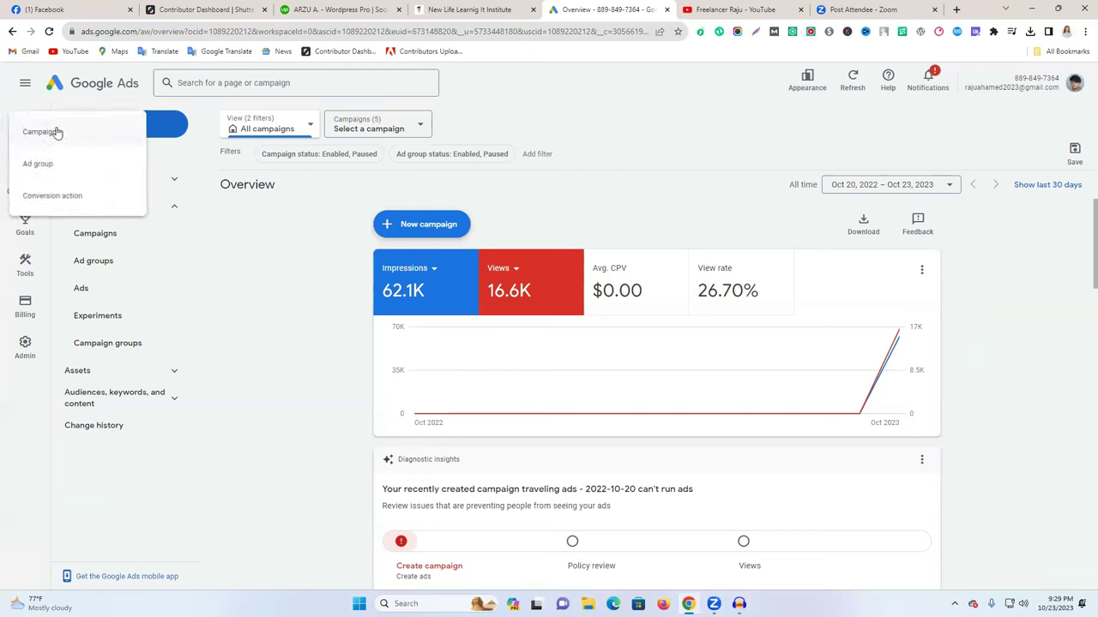
Choose Campaign from the Create menu to bring up the campaign objective chooser
left_click(54, 131)
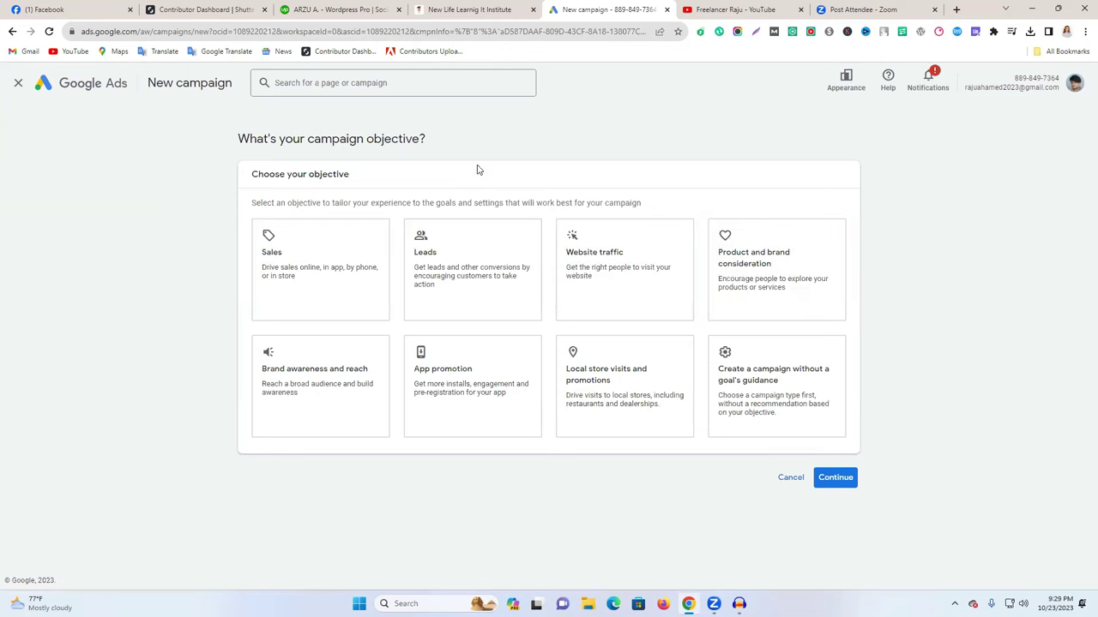
left_click_drag(248, 176, 393, 177)
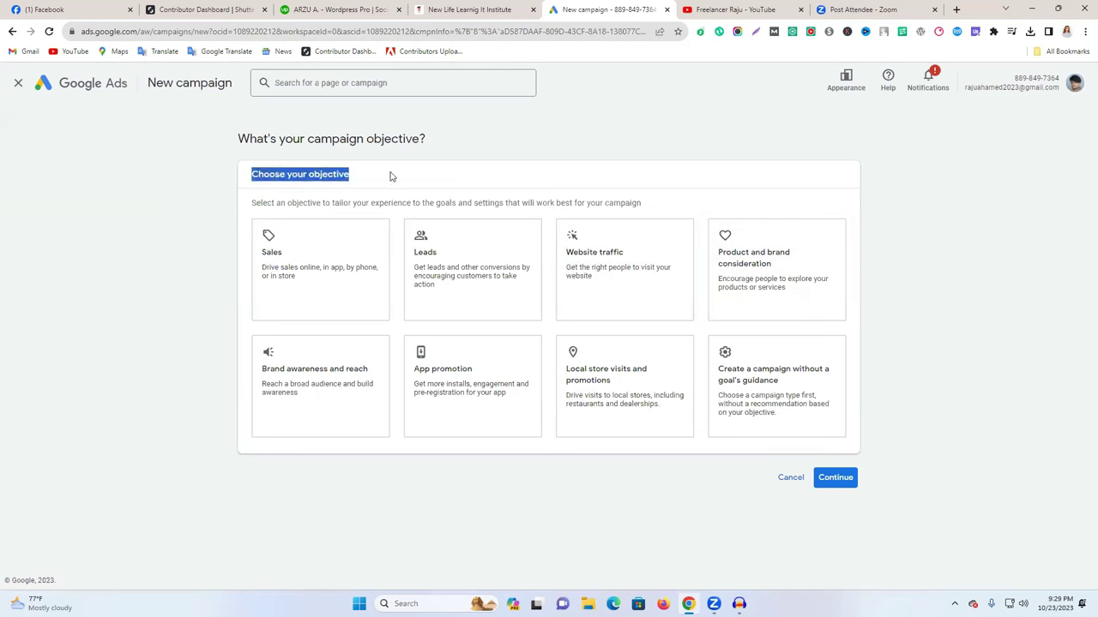
left_click(446, 174)
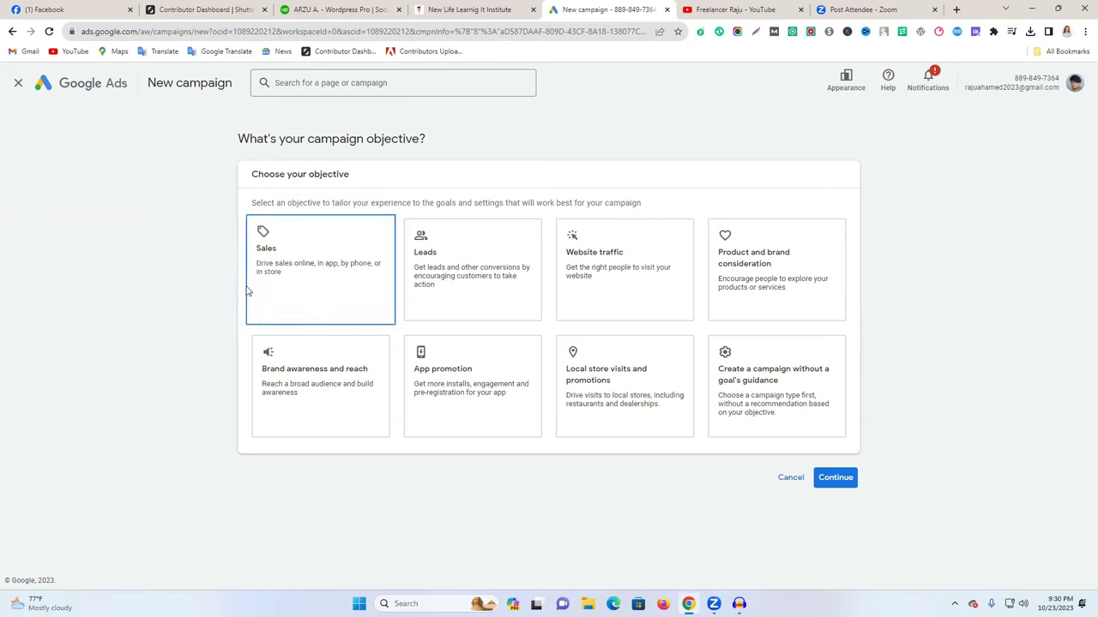
left_click(757, 387)
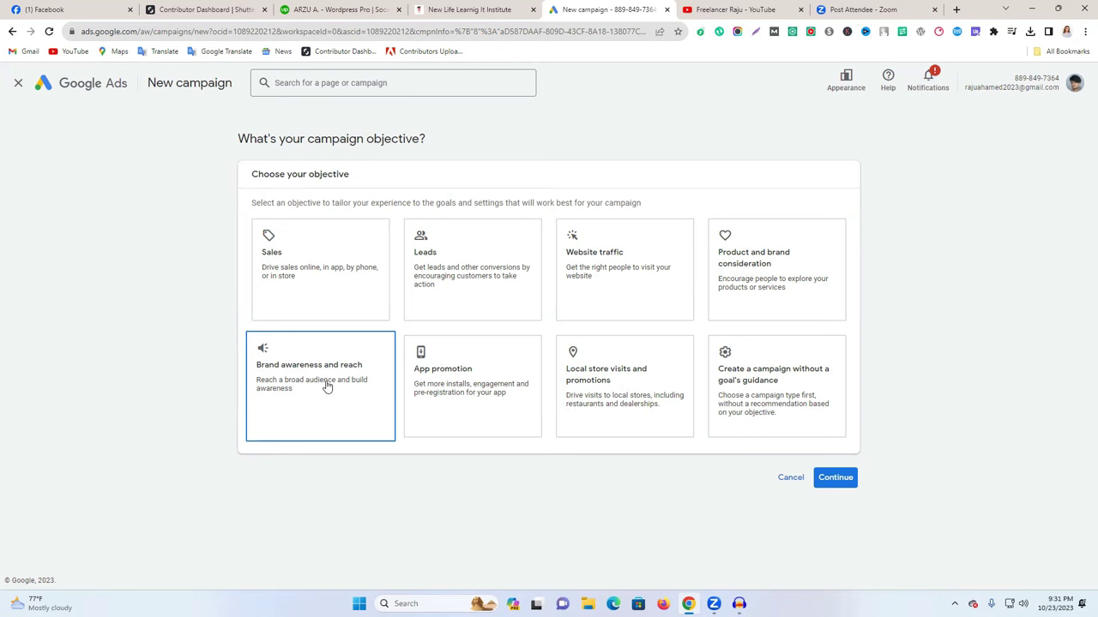
Pick Brand awareness and reach, Video type, Video reach with Efficient reach, then continue
left_click(289, 374)
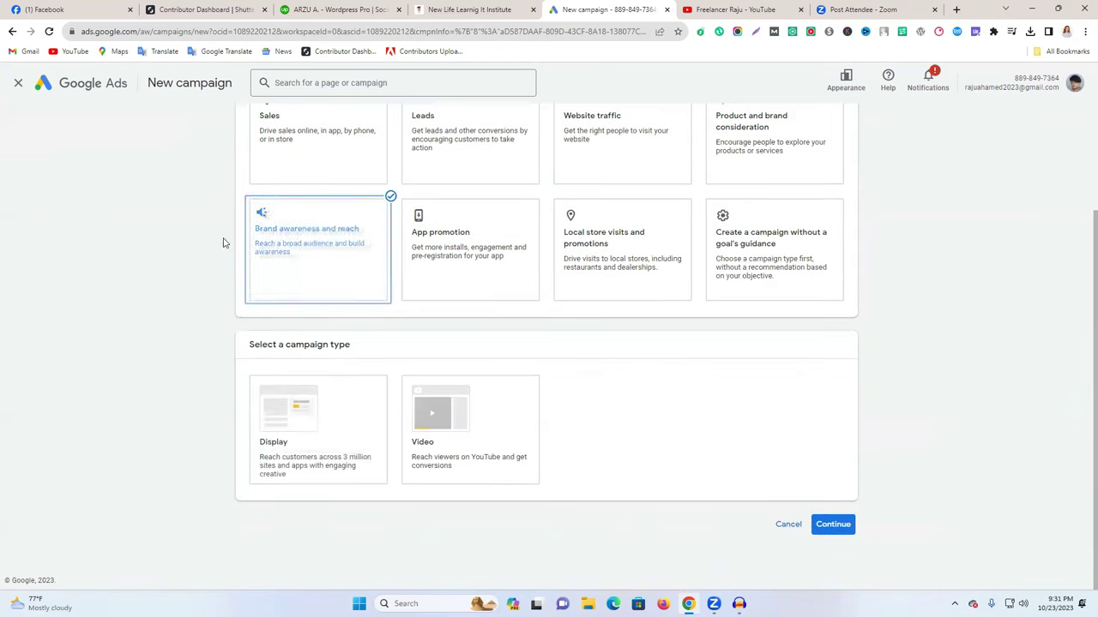
left_click_drag(254, 345, 442, 348)
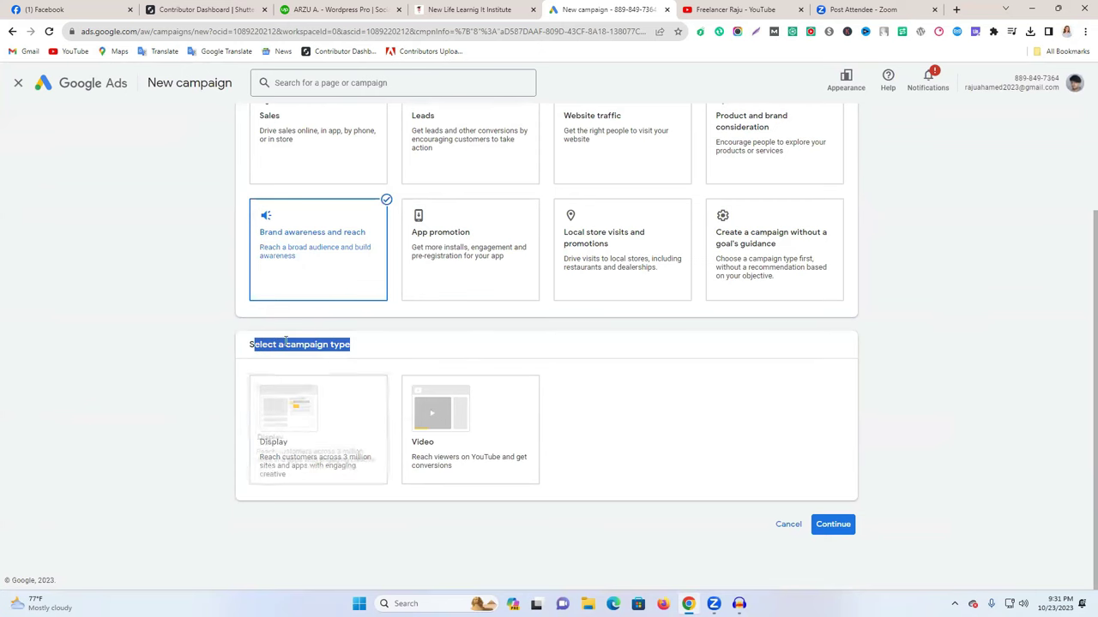
left_click(674, 367)
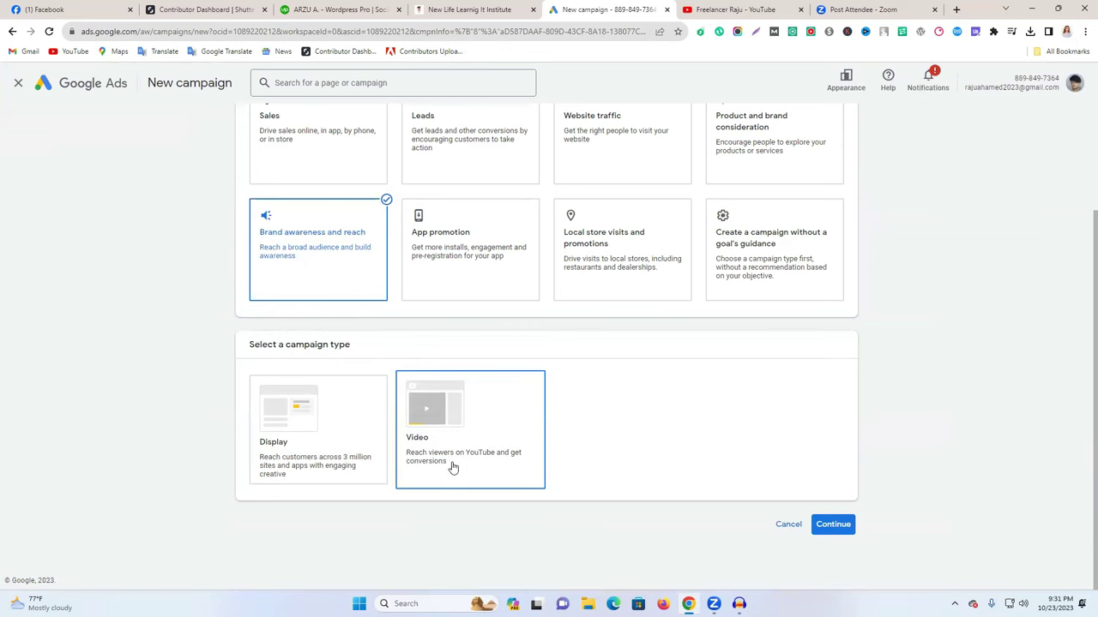
left_click(437, 421)
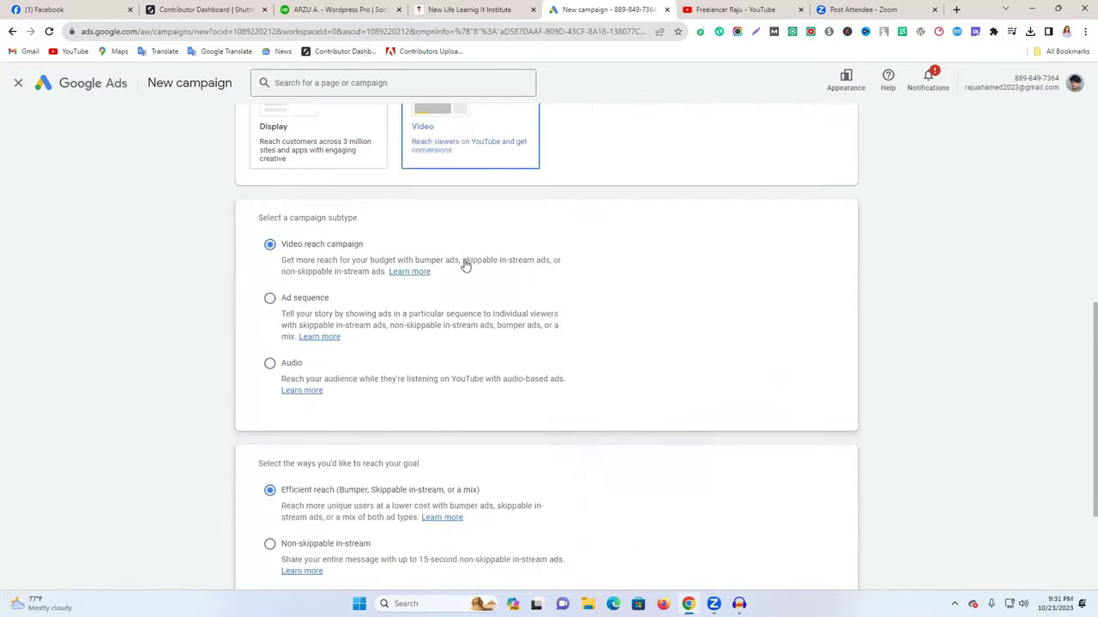
left_click_drag(257, 151, 390, 160)
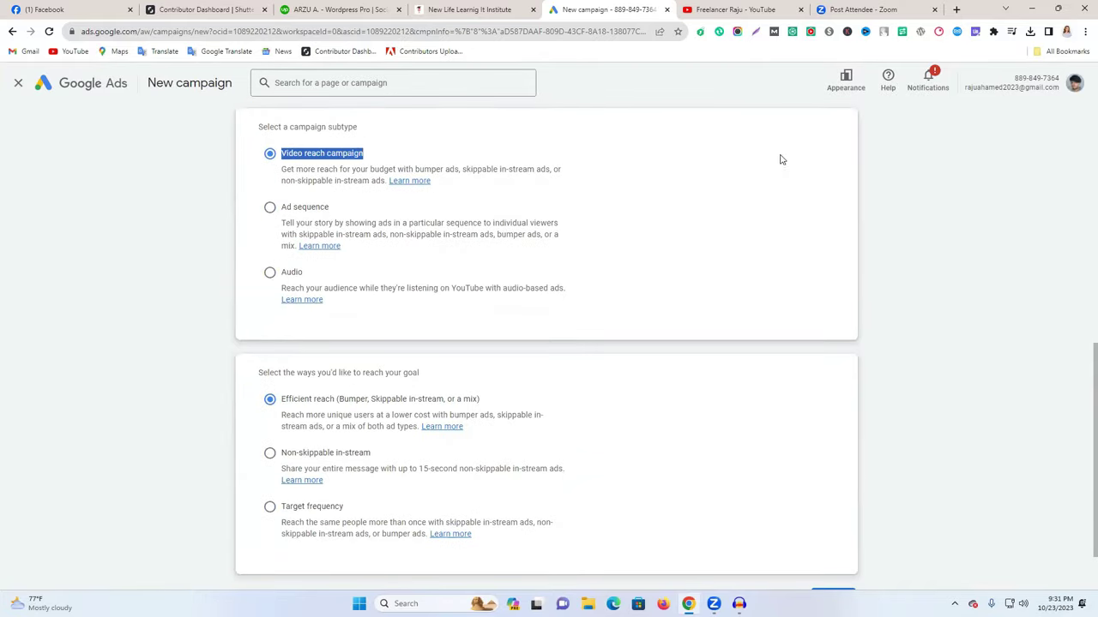
left_click(692, 174)
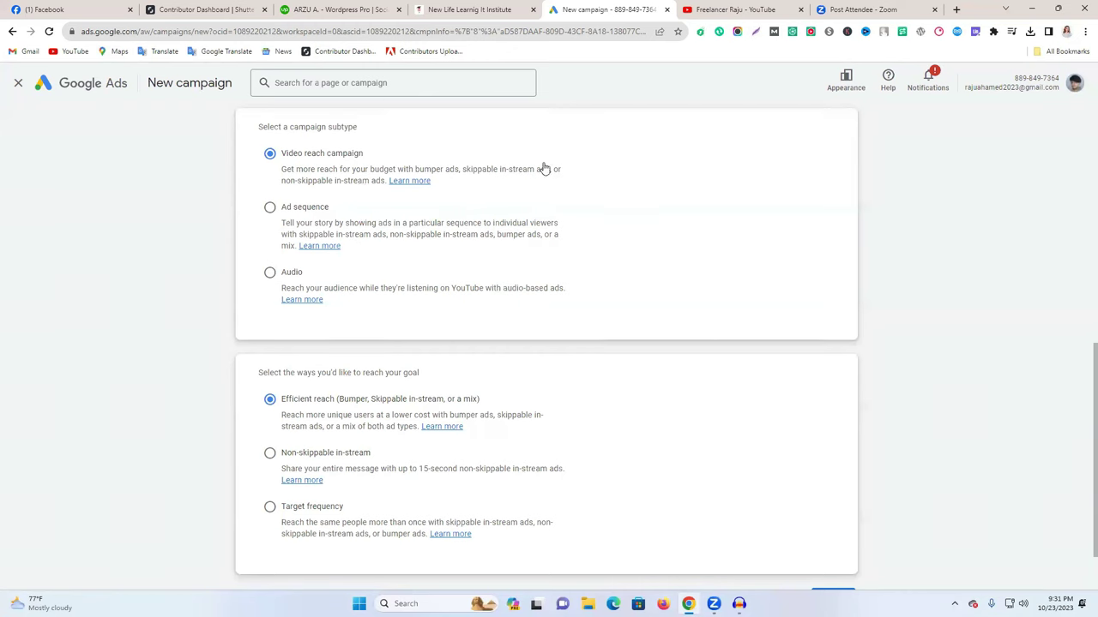
scroll(578, 263, "down", 2)
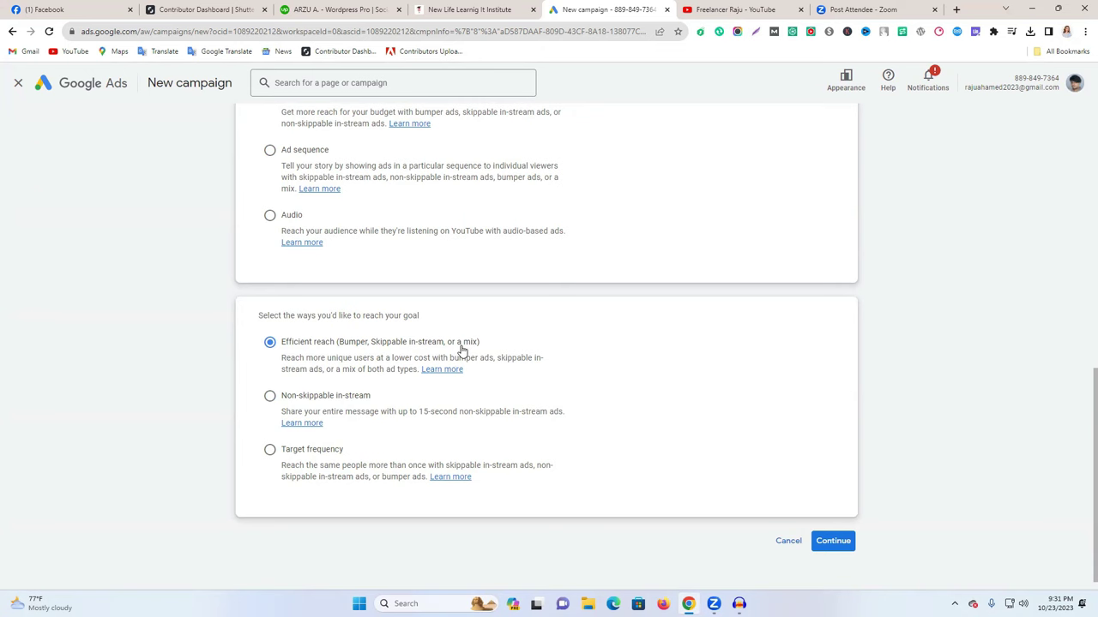
scroll(462, 350, "up", 3)
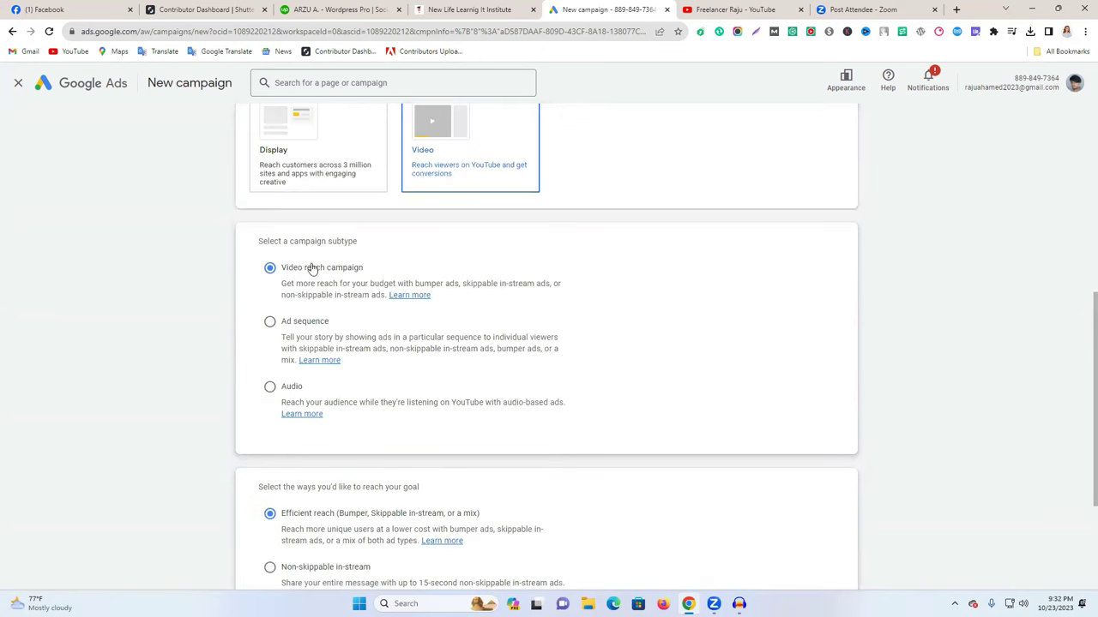
scroll(306, 405, "down", 2)
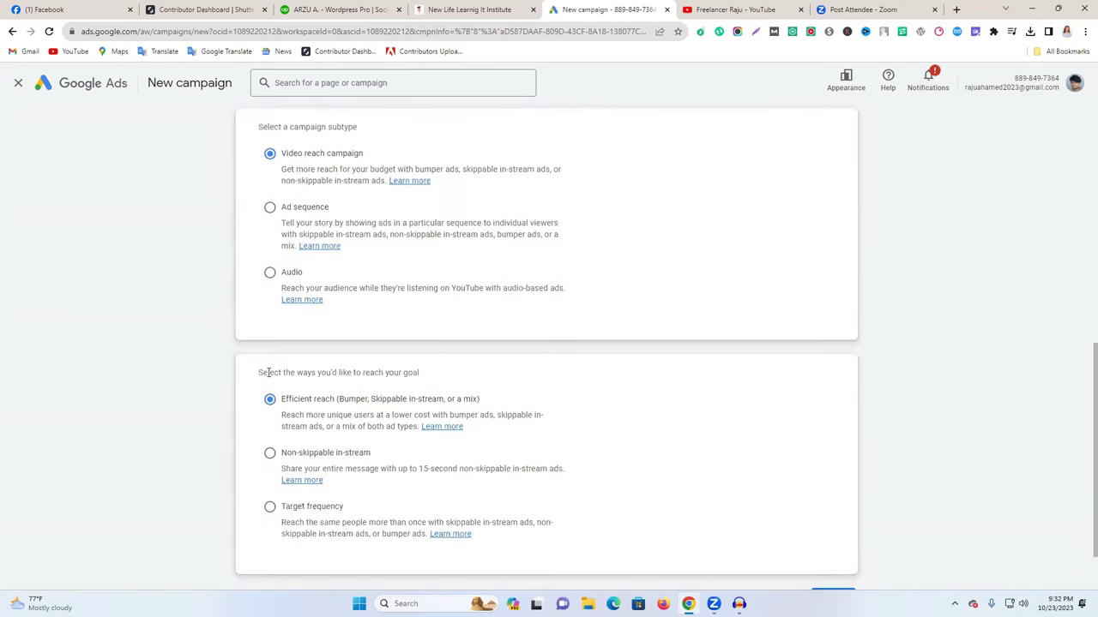
scroll(339, 420, "down", 2)
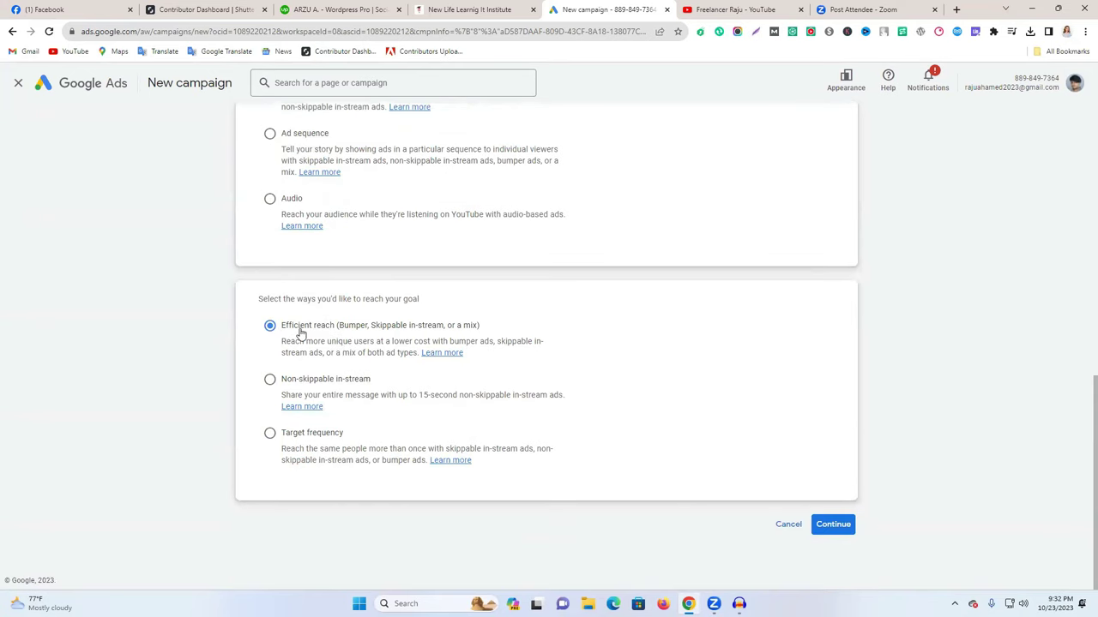
left_click(833, 525)
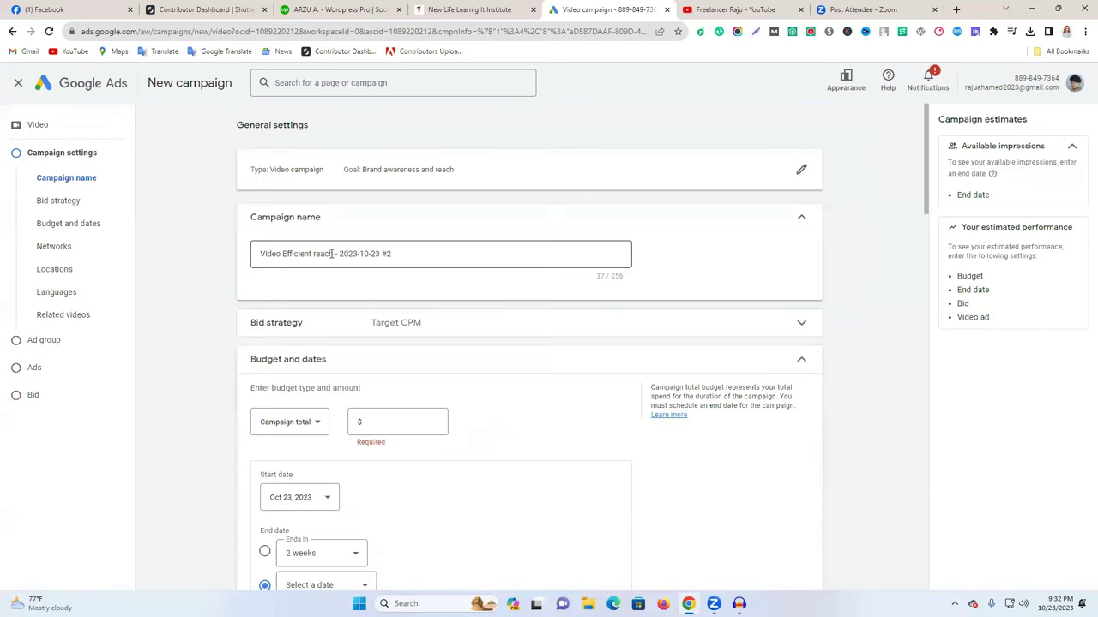
Replace the campaign name prefix with the copied YouTube channel name and show the Target CPM bid details
key("ctrl+Tab")
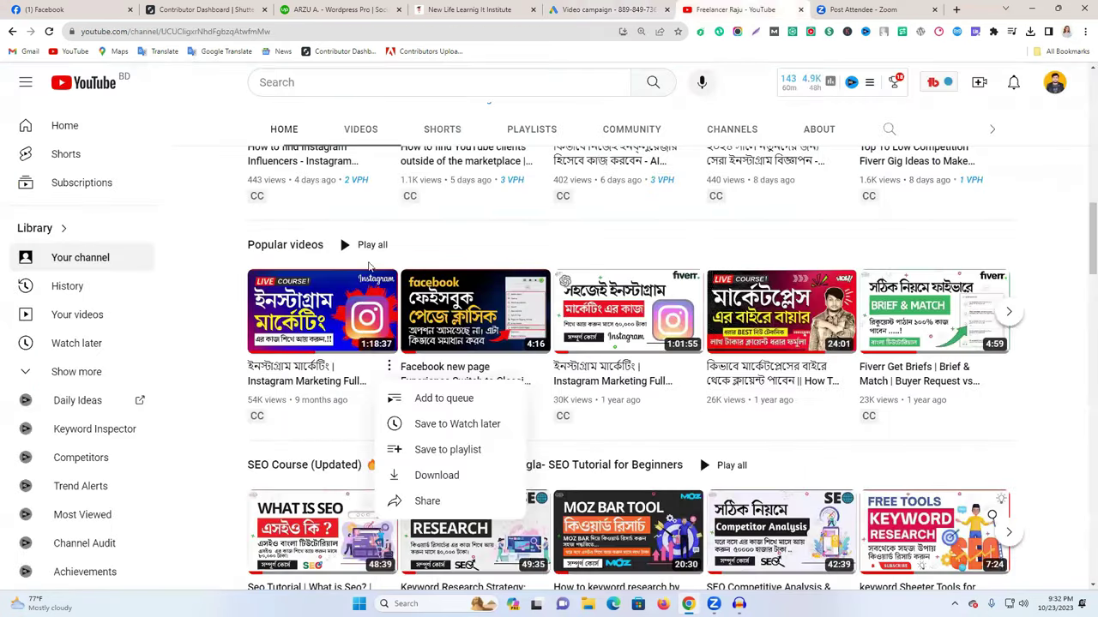
left_click(1046, 275)
scroll(370, 248, "up", 8)
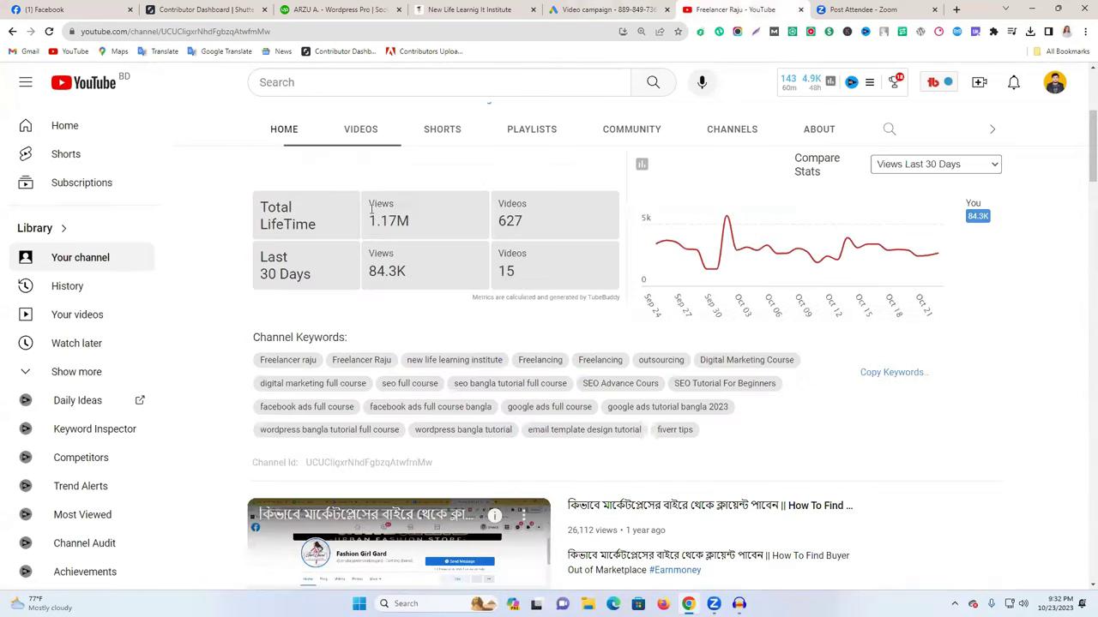
scroll(370, 220, "up", 5)
triple_click(370, 222)
key("ctrl+c")
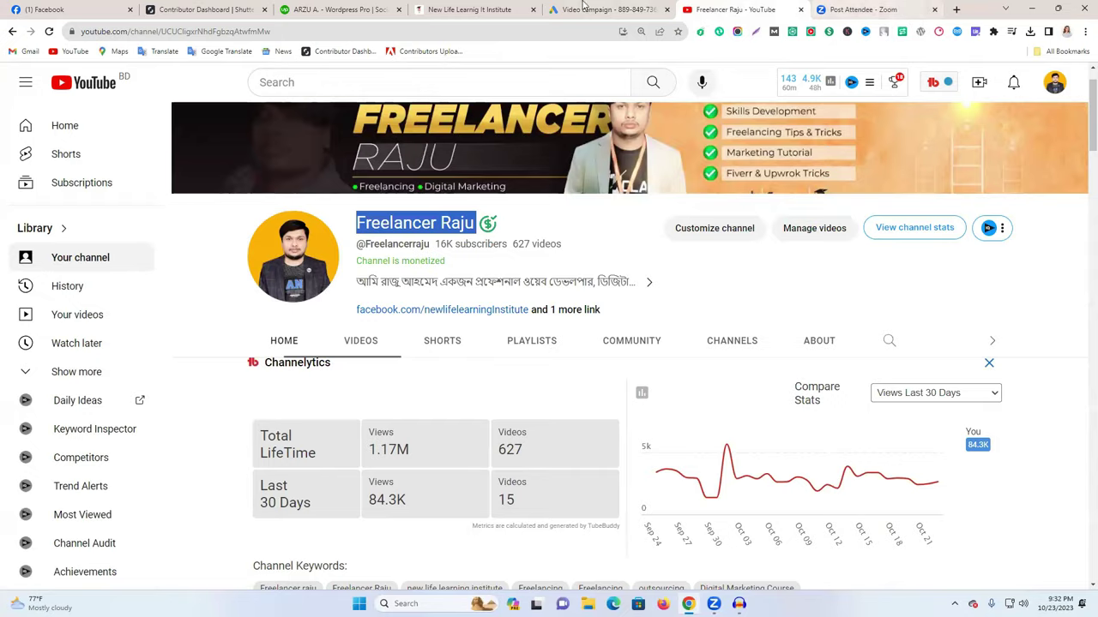
key("ctrl+shift+Tab")
left_click_drag(339, 255, 241, 258)
key("ctrl+v")
left_click(865, 427)
left_click(367, 255)
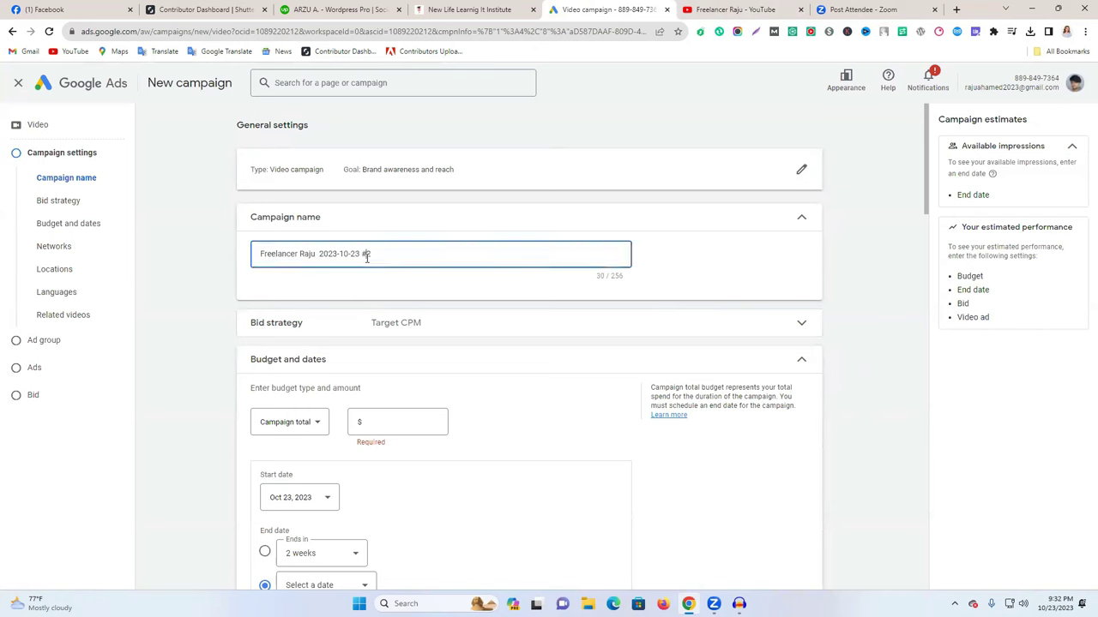
left_click(424, 334)
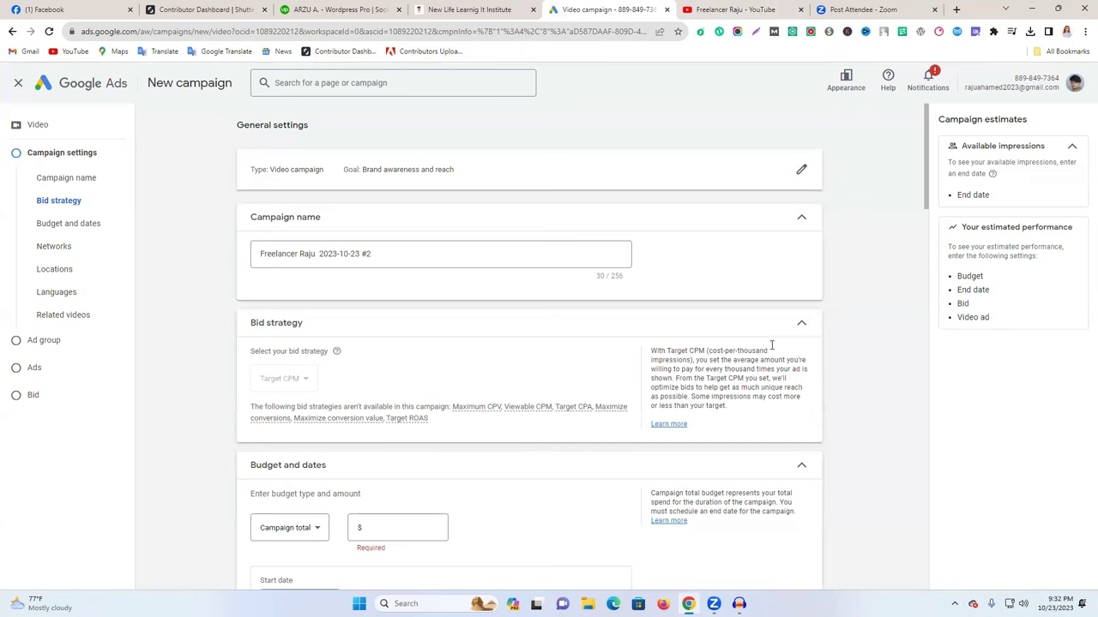
Set a $5.00 daily budget starting Oct 23, 2023 with no end date
left_click_drag(702, 351, 727, 352)
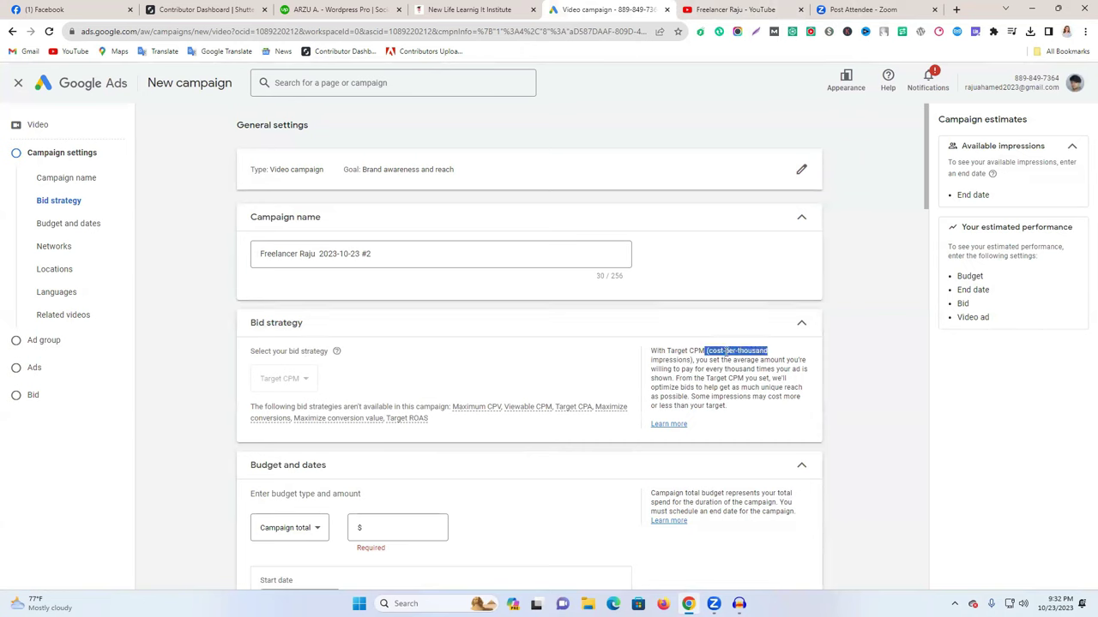
left_click(803, 326)
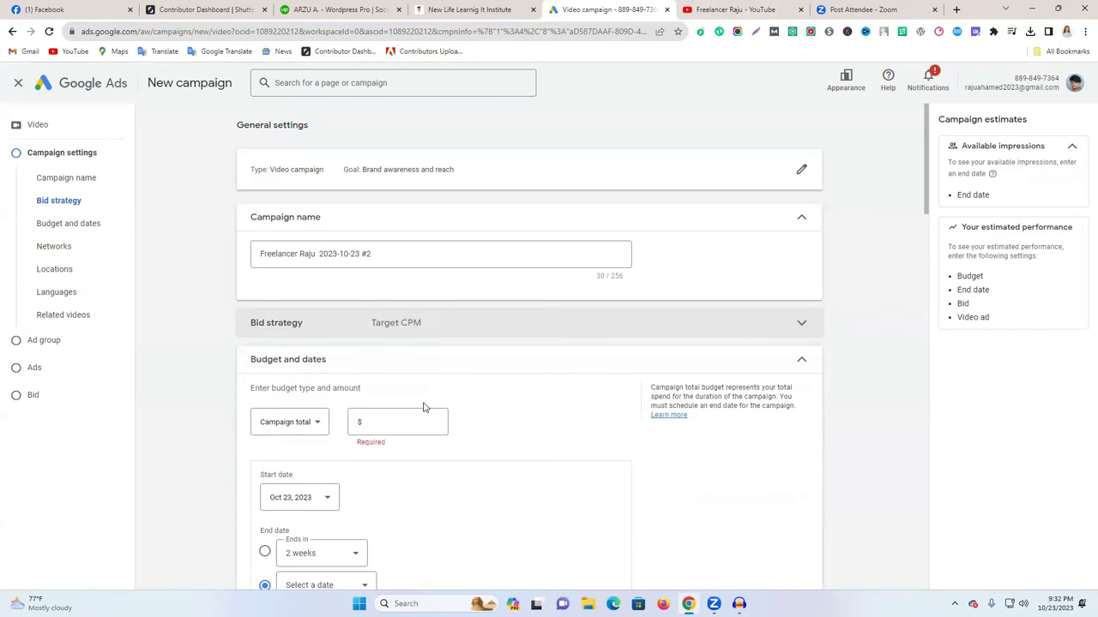
left_click(301, 423)
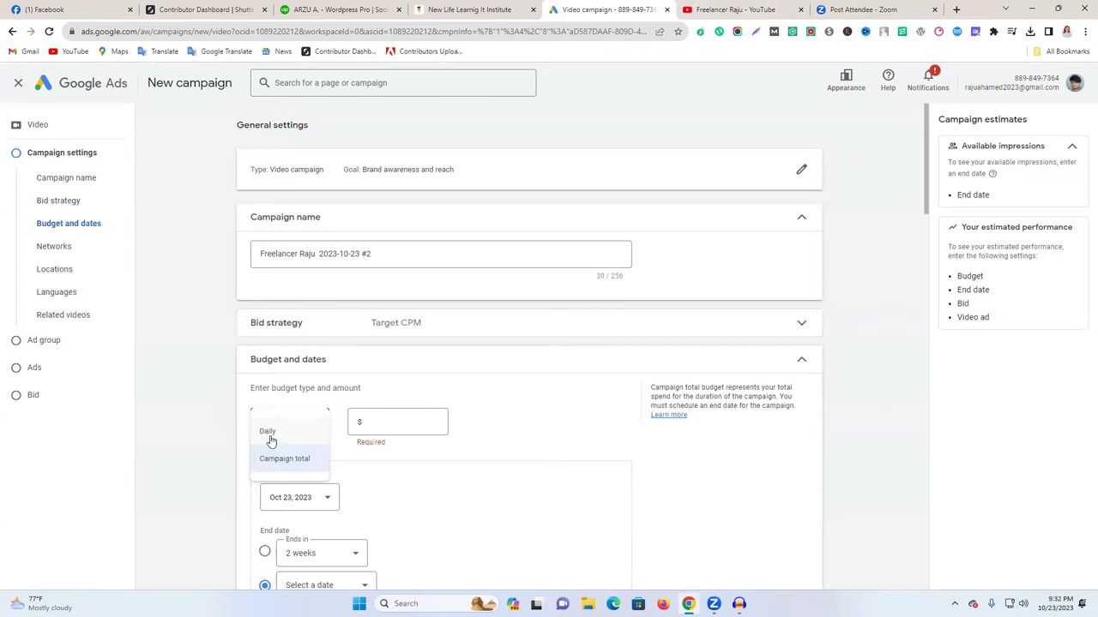
left_click(270, 439)
left_click(400, 423)
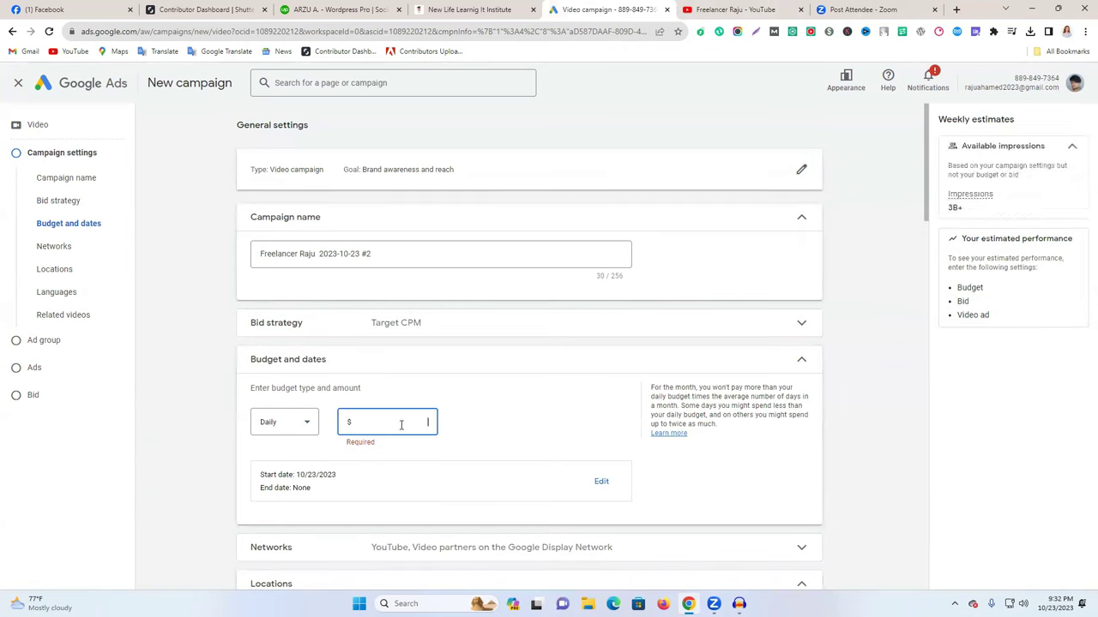
type("5")
left_click(522, 427)
scroll(523, 424, "down", 1)
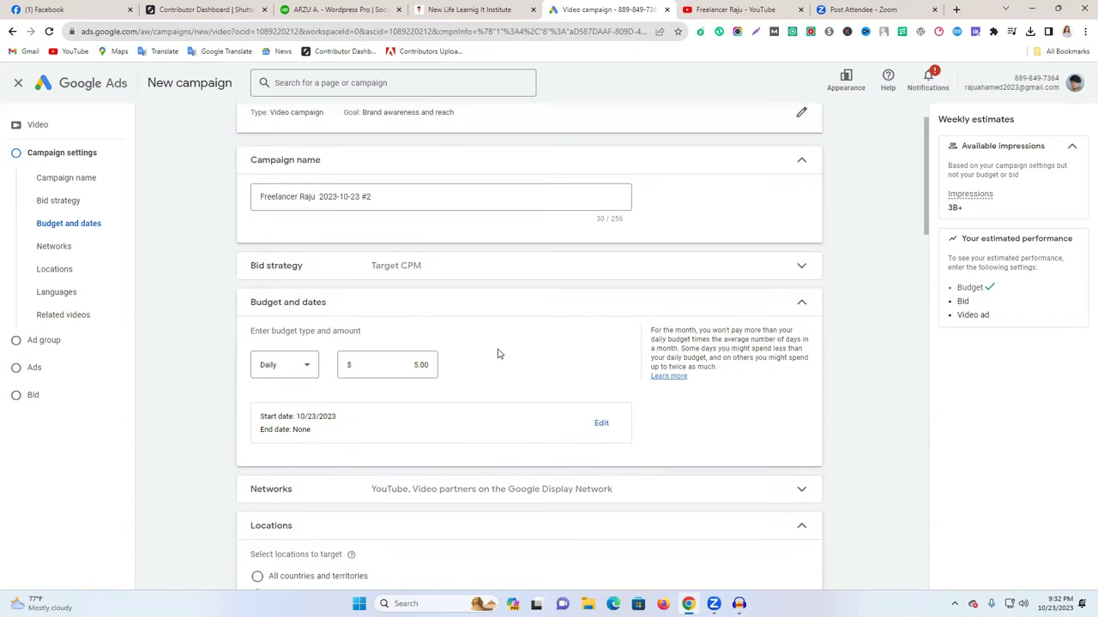
left_click(309, 370)
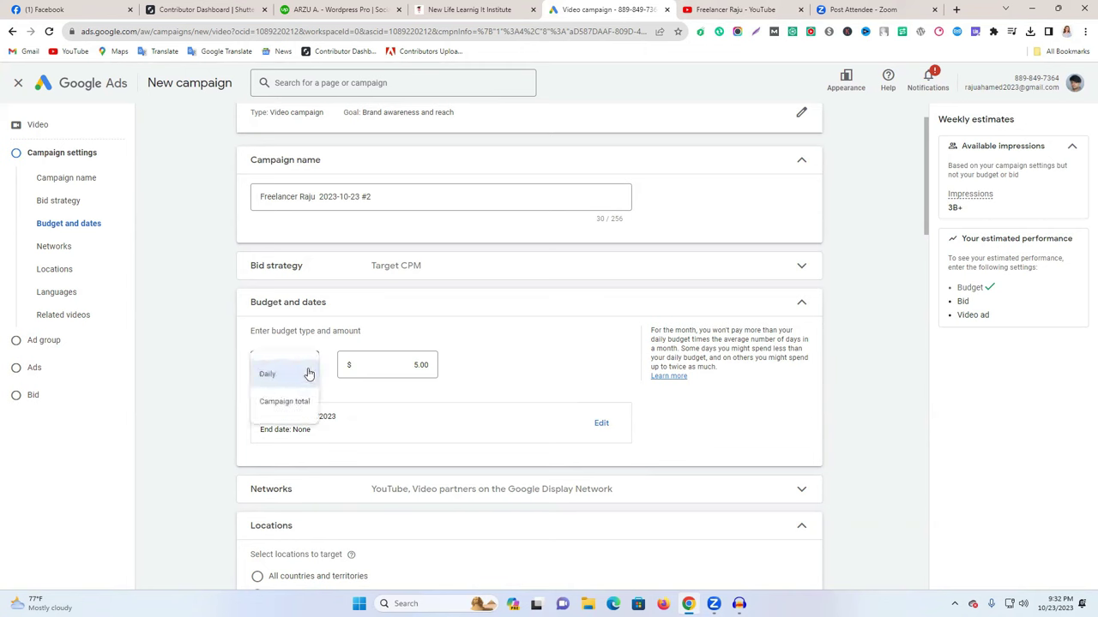
left_click(494, 371)
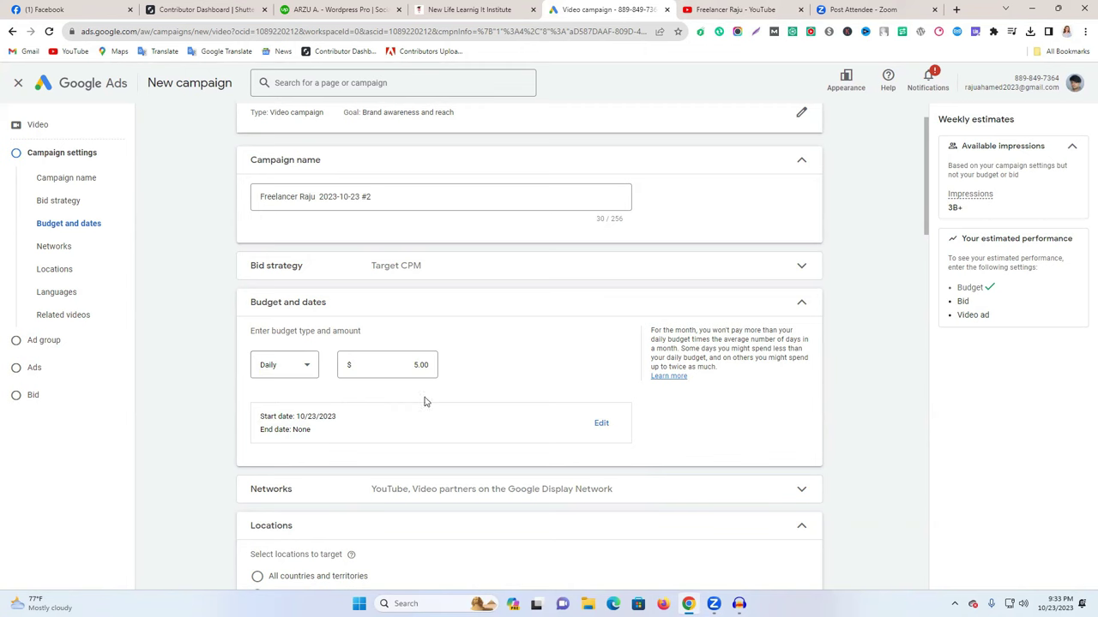
left_click(601, 424)
scroll(513, 417, "down", 1)
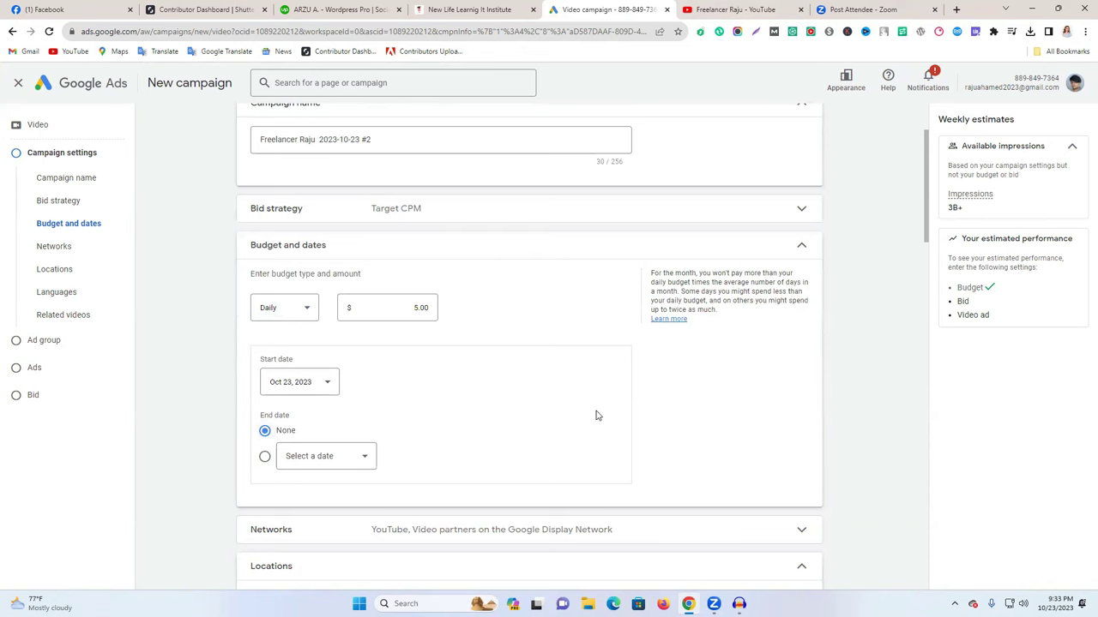
Switch off Video partners on the Google Display Network so ads run on YouTube only
left_click(797, 248)
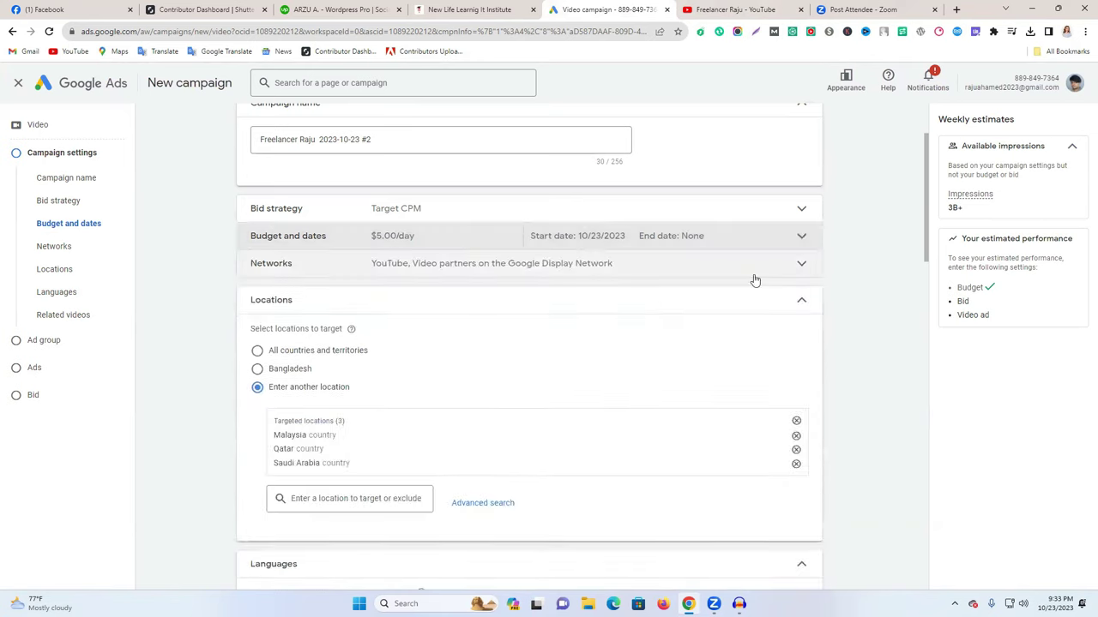
left_click(510, 268)
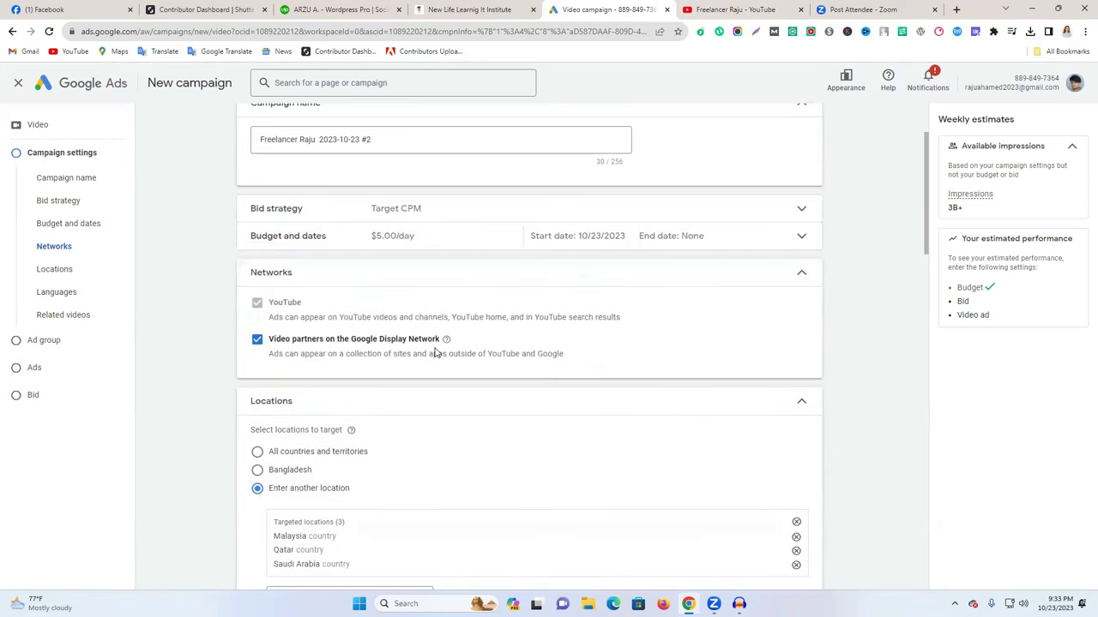
left_click(435, 247)
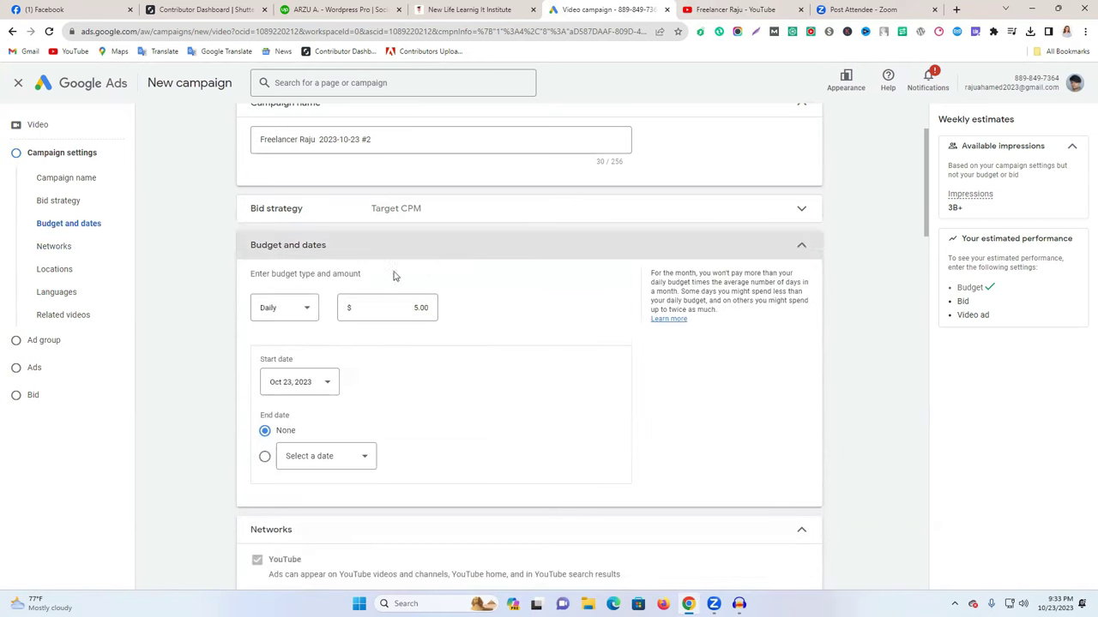
left_click(784, 250)
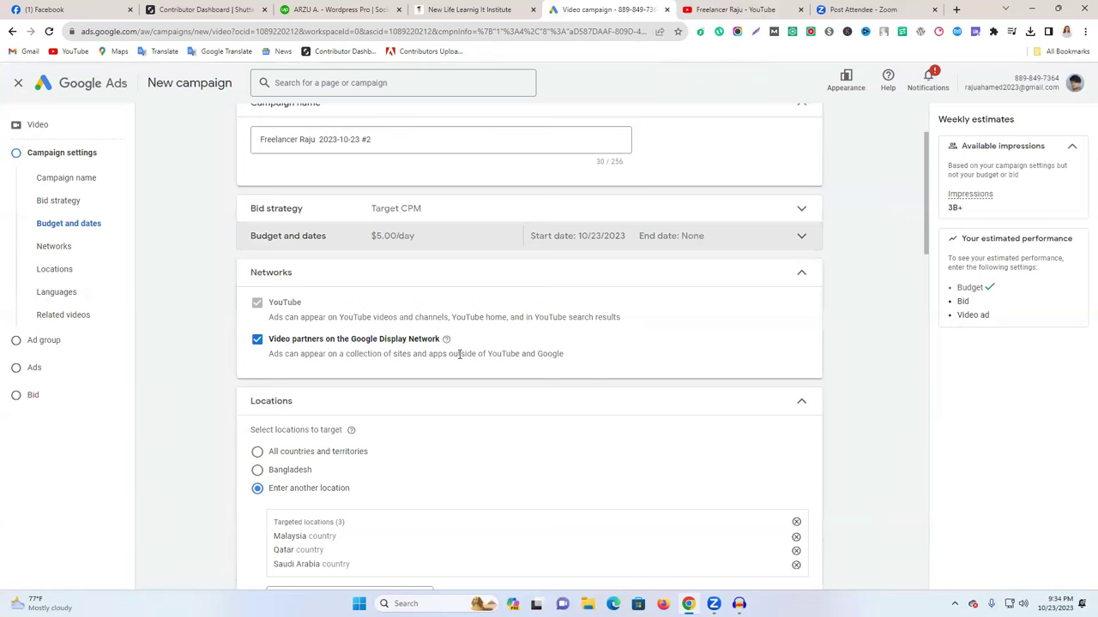
left_click(260, 341)
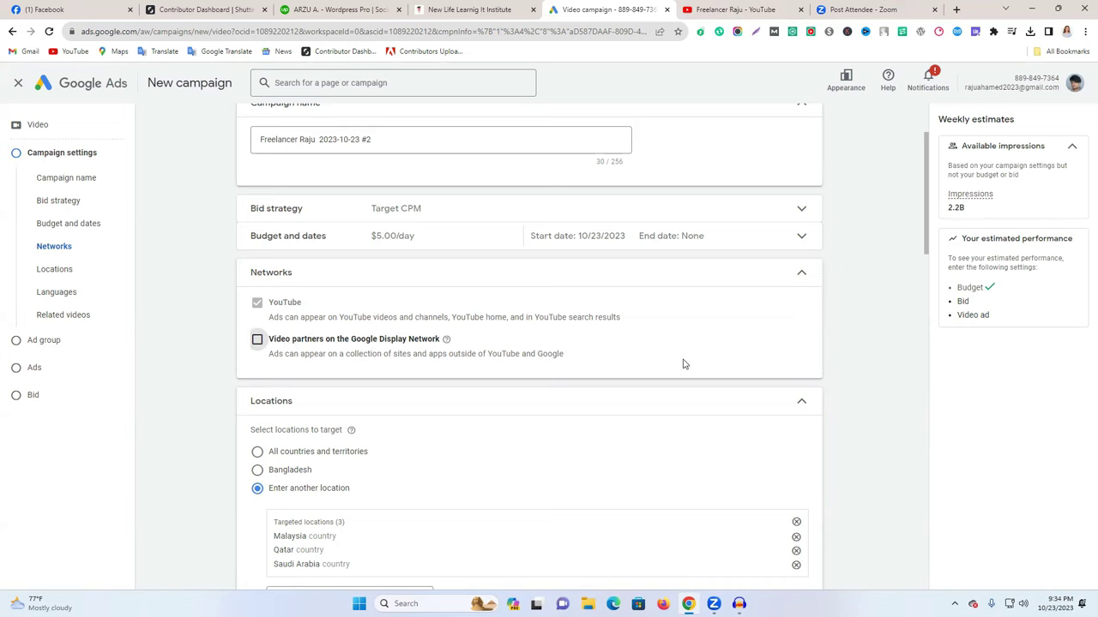
scroll(737, 363, "down", 1)
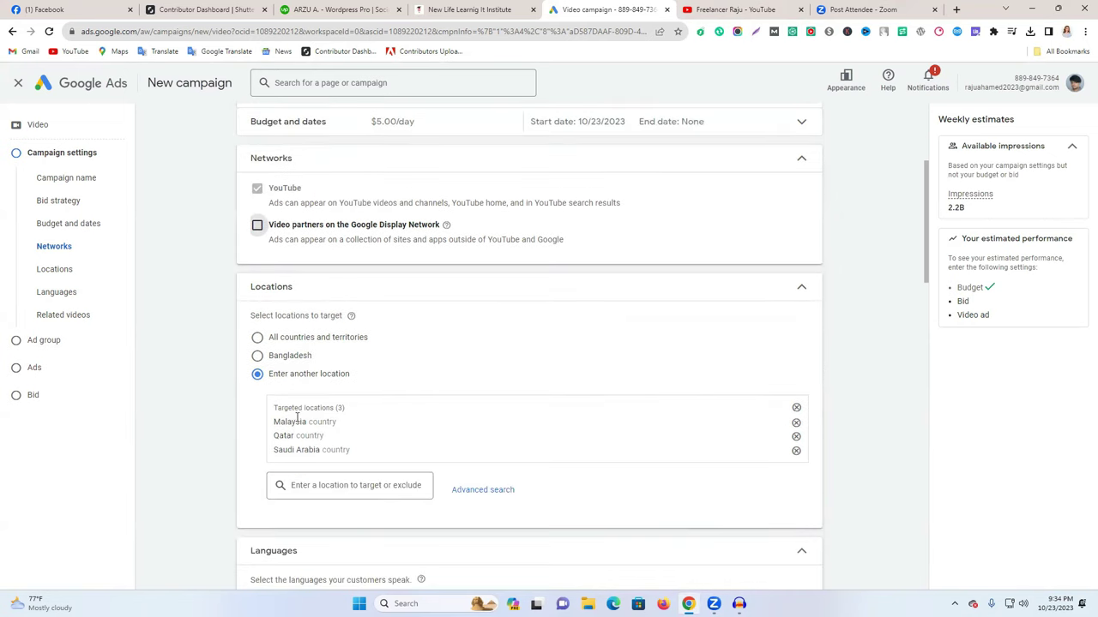
Replace Malaysia, Qatar and Saudi Arabia with Bangladesh as the only targeted location
left_click(796, 408)
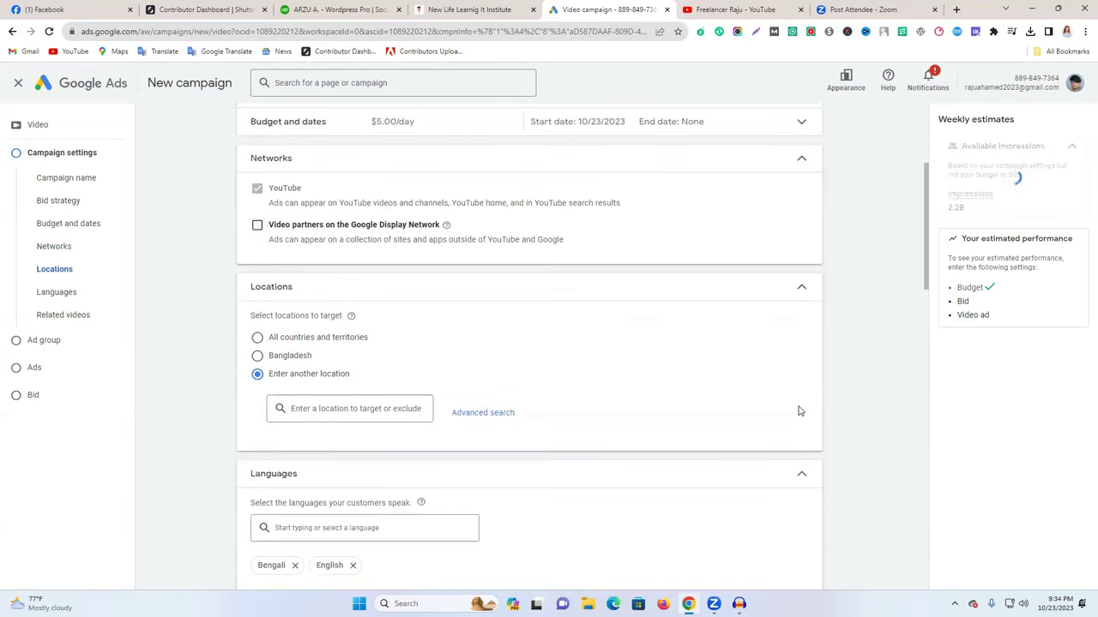
left_click(331, 409)
type("b")
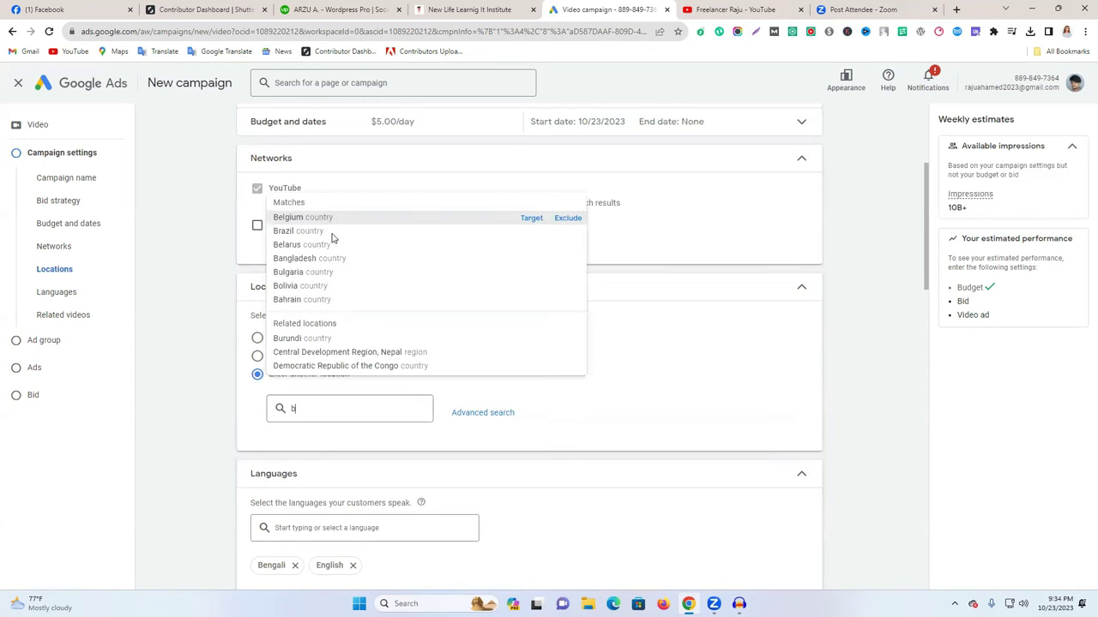
left_click(333, 259)
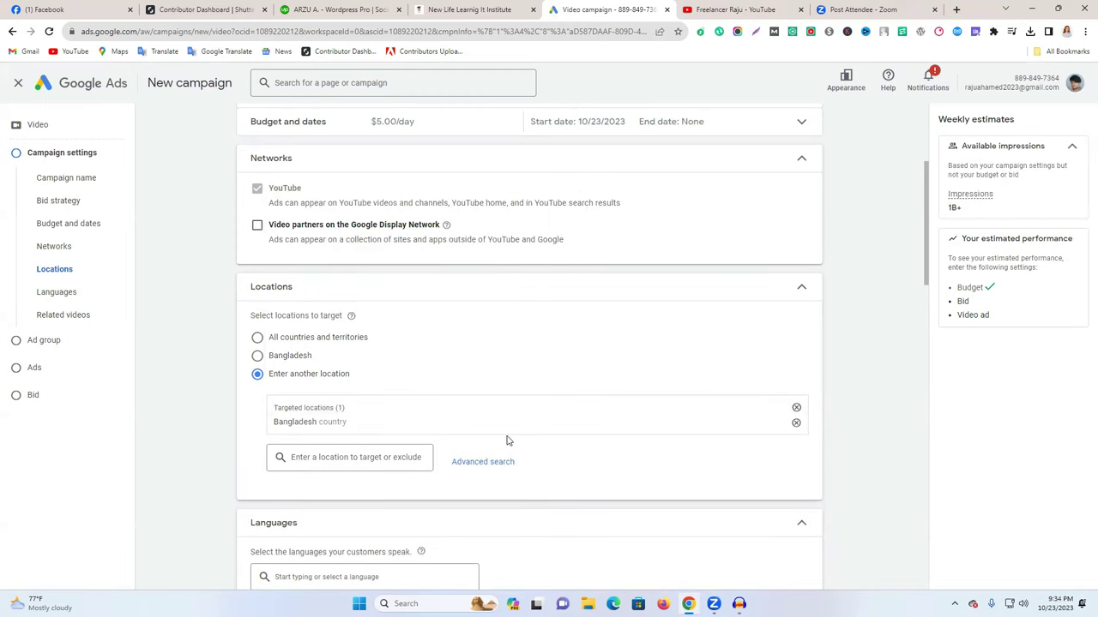
scroll(506, 440, "down", 1)
scroll(517, 476, "down", 2)
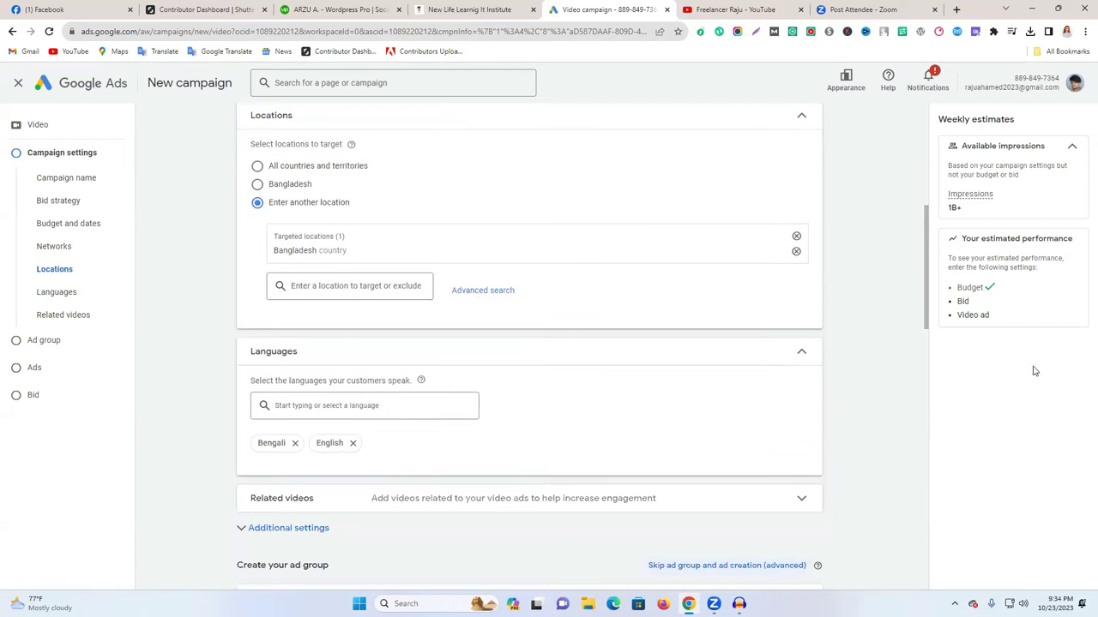
Keep Bengali and English as languages and expand the Related videos section
left_click(303, 415)
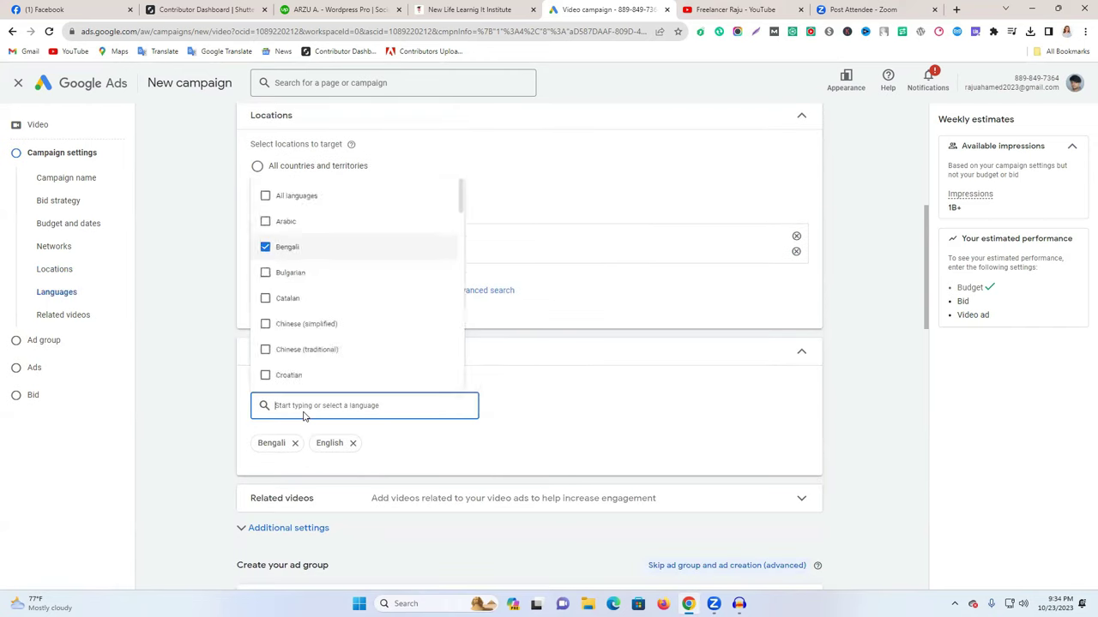
left_click(672, 415)
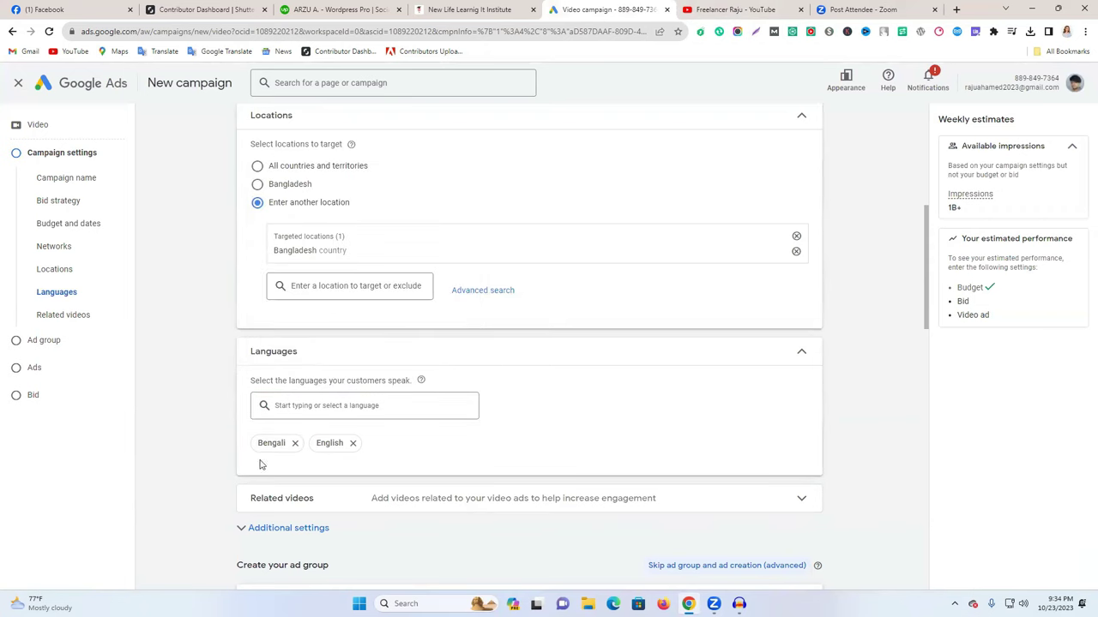
scroll(652, 437, "down", 1)
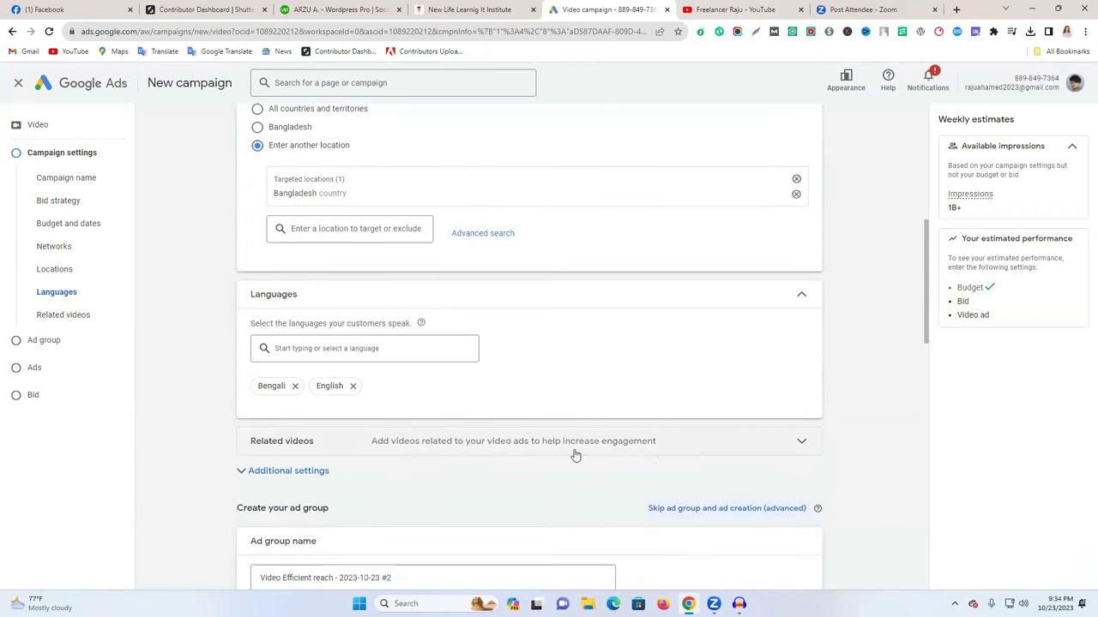
left_click(661, 449)
scroll(664, 437, "down", 2)
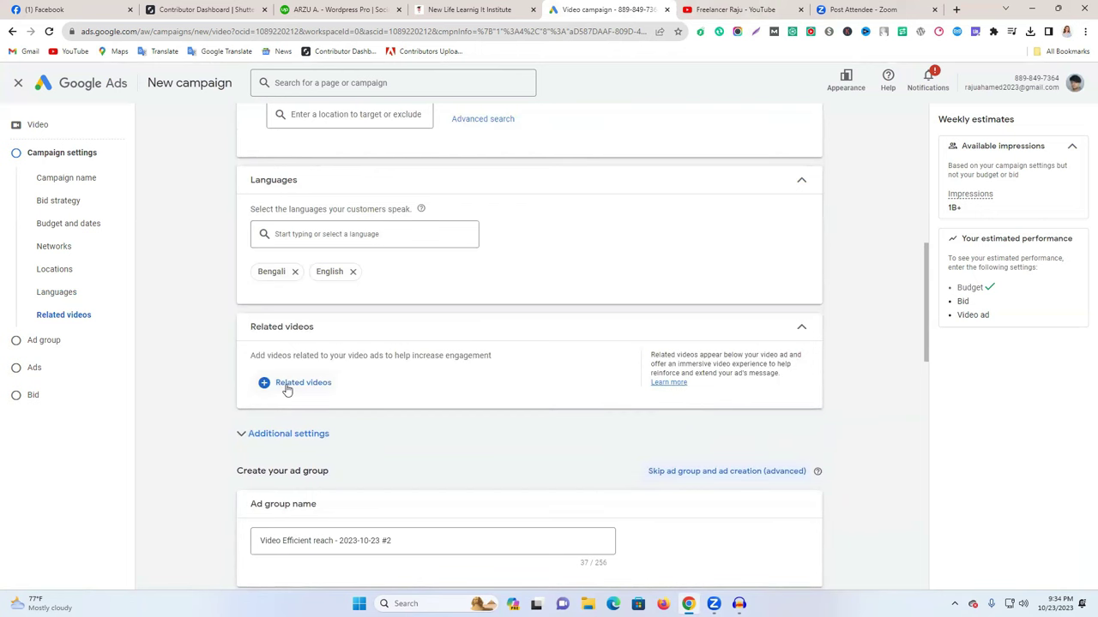
left_click(736, 10)
scroll(434, 332, "down", 3)
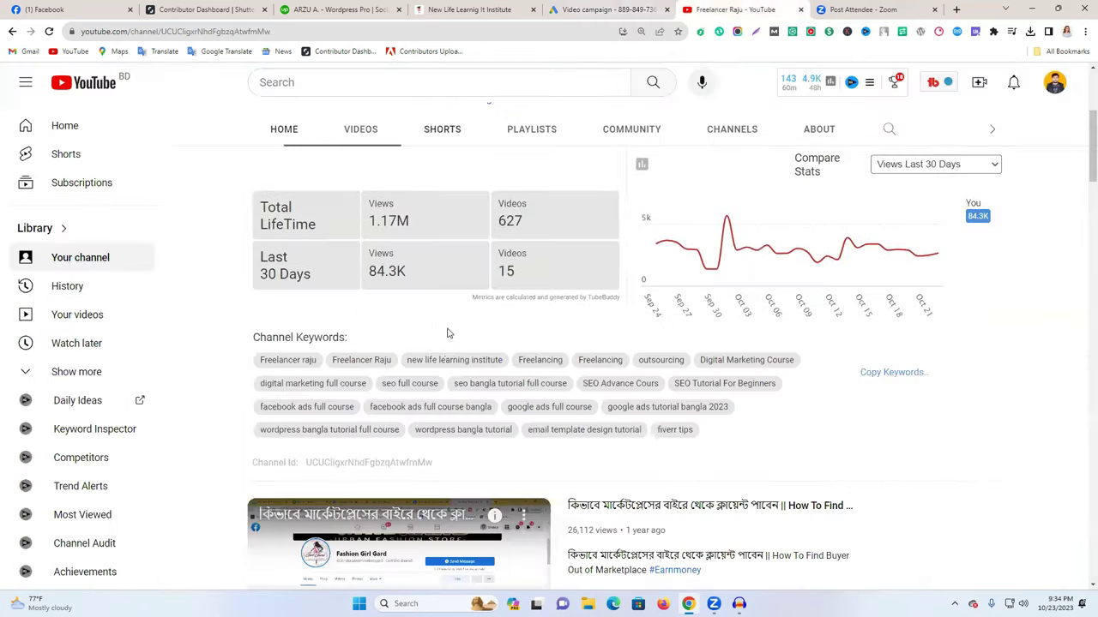
scroll(490, 343, "down", 3)
Add the YouTube clients video as the first related video using its share link
scroll(500, 456, "down", 2)
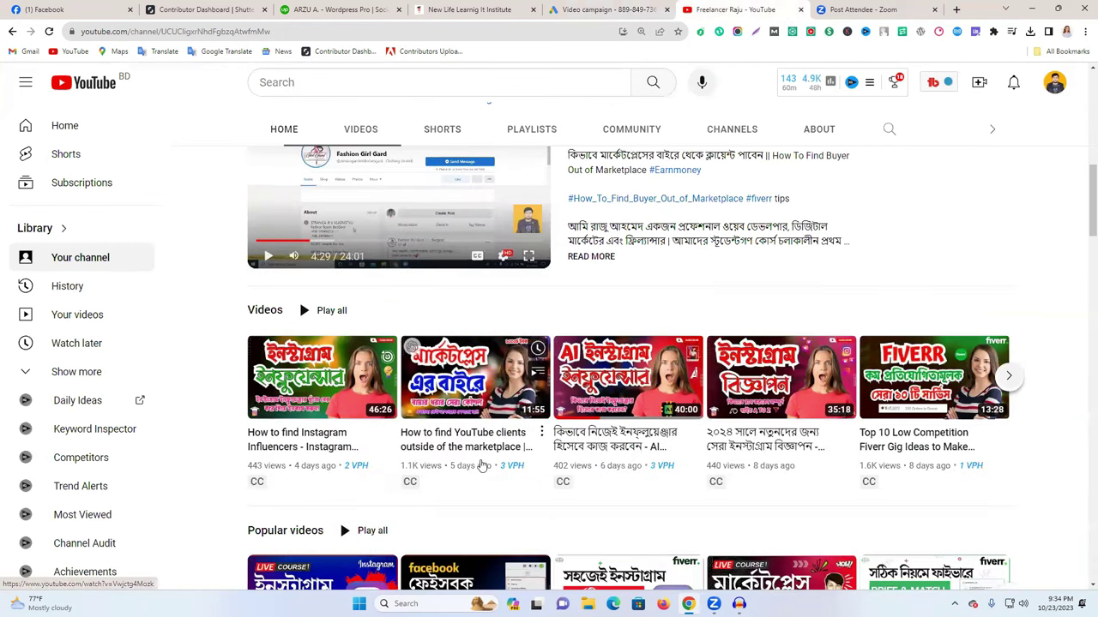
left_click(541, 433)
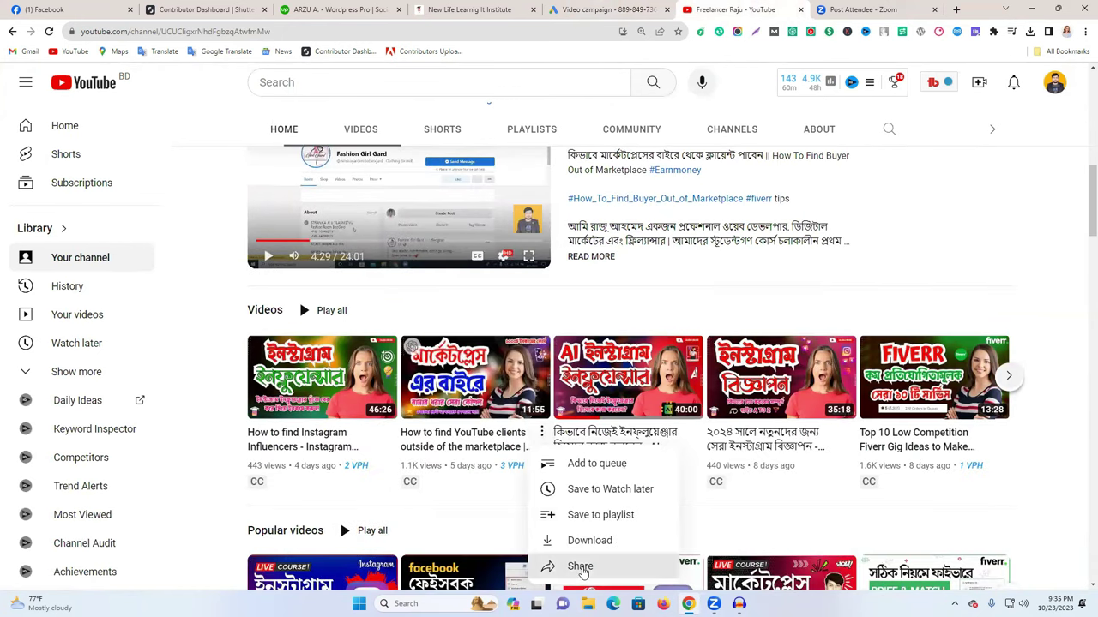
left_click(580, 567)
left_click(682, 408)
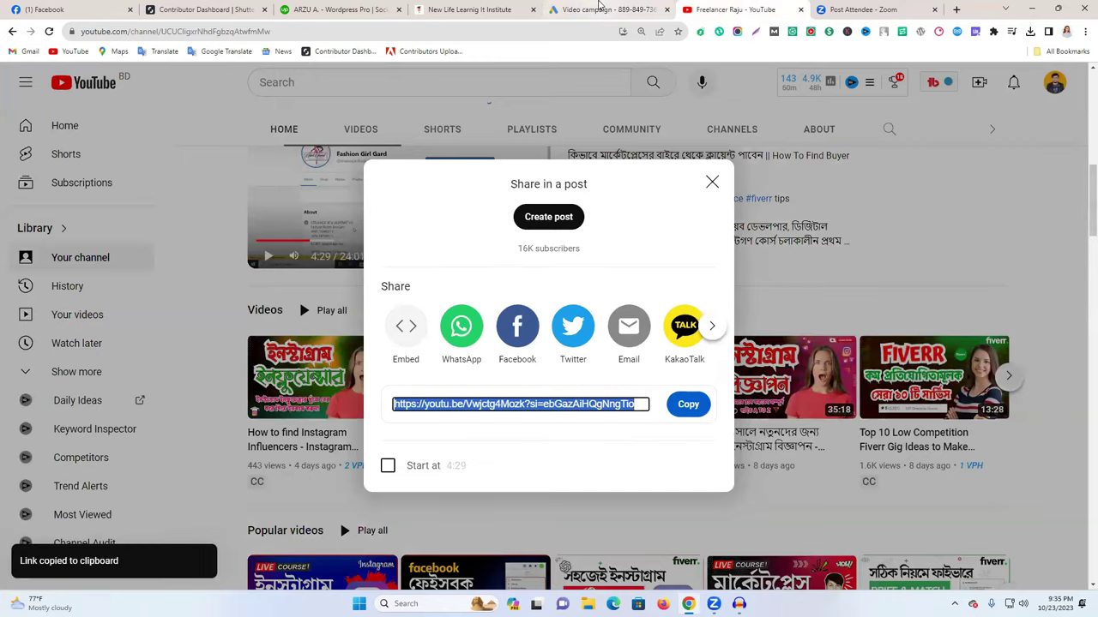
left_click(599, 8)
scroll(348, 466, "down", 2)
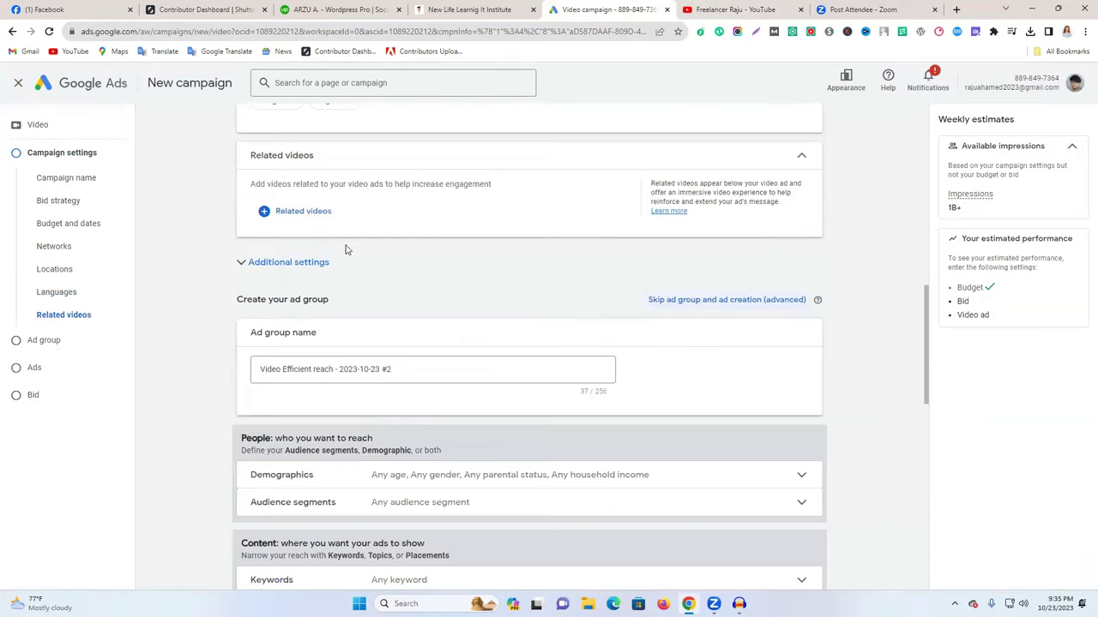
left_click(301, 211)
left_click(284, 201)
key("ctrl+v")
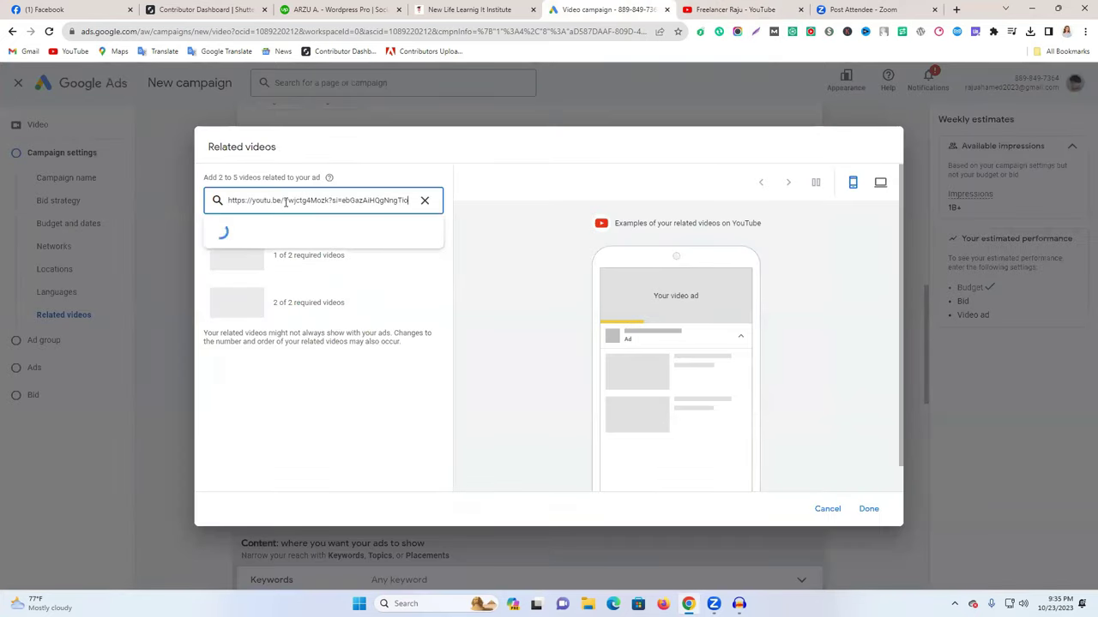
left_click(300, 234)
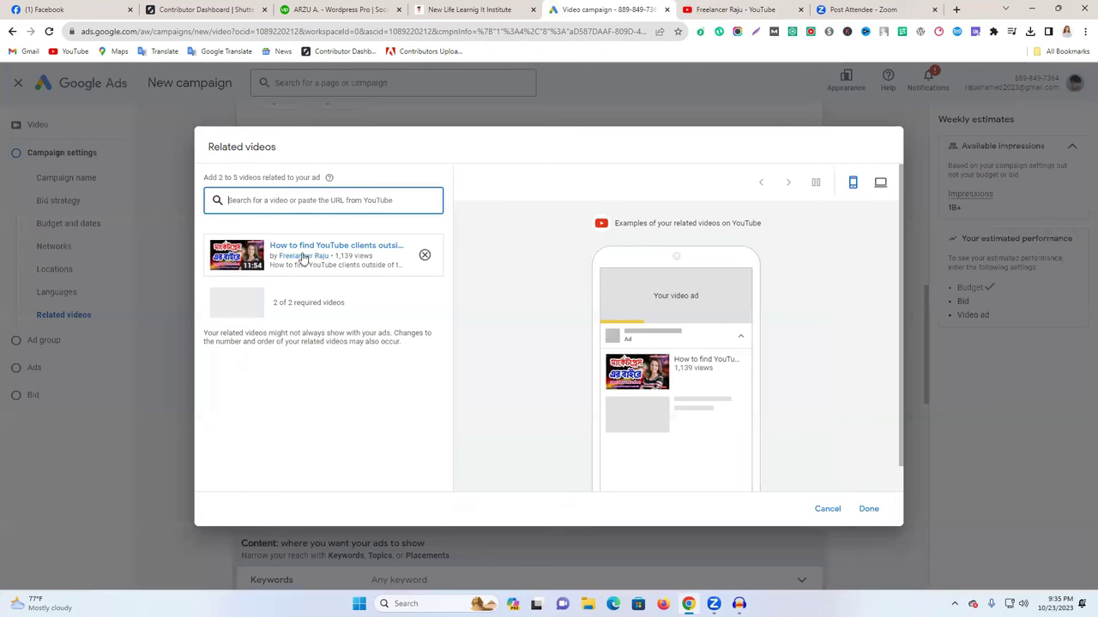
Add the Instagram Marketing Full Course video as a second related video and confirm
left_click(712, 8)
left_click(711, 181)
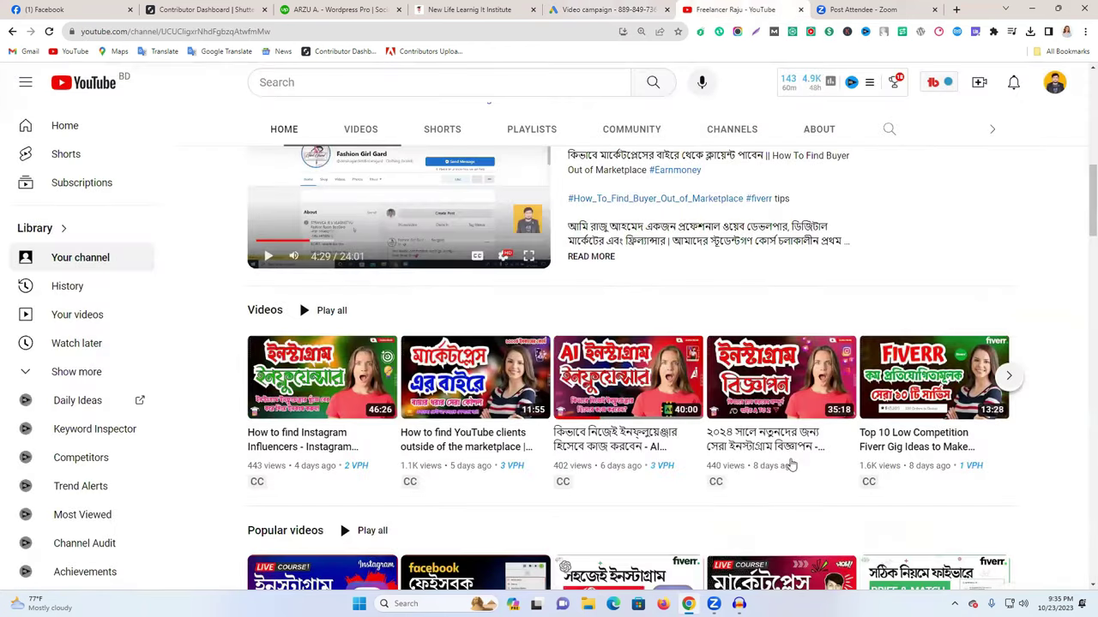
scroll(830, 470, "down", 2)
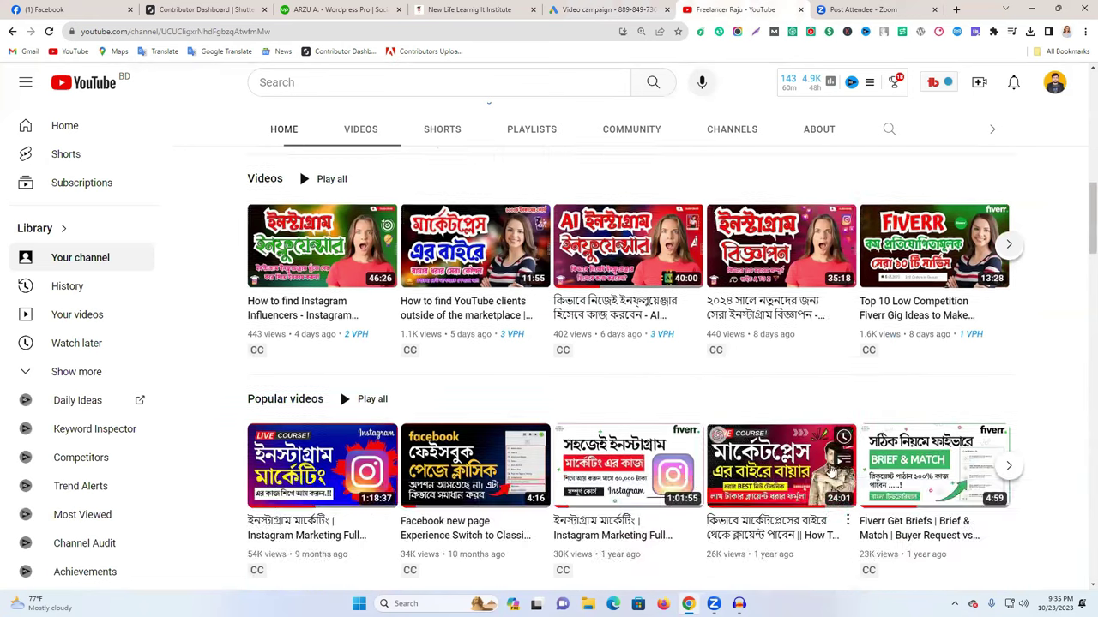
scroll(830, 470, "down", 1)
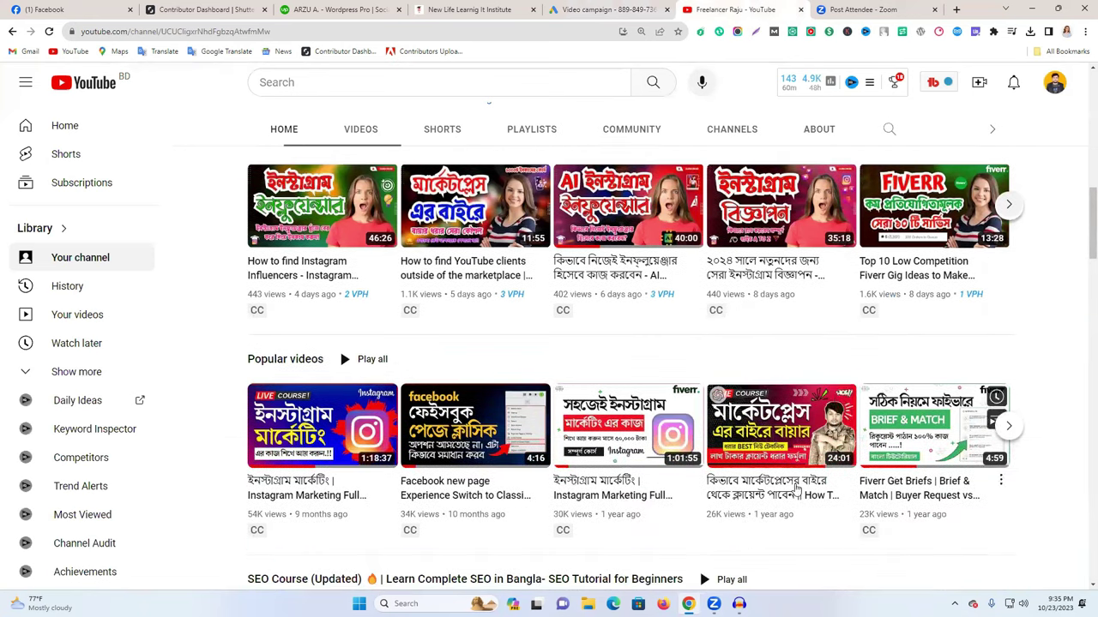
left_click(695, 480)
left_click(696, 444)
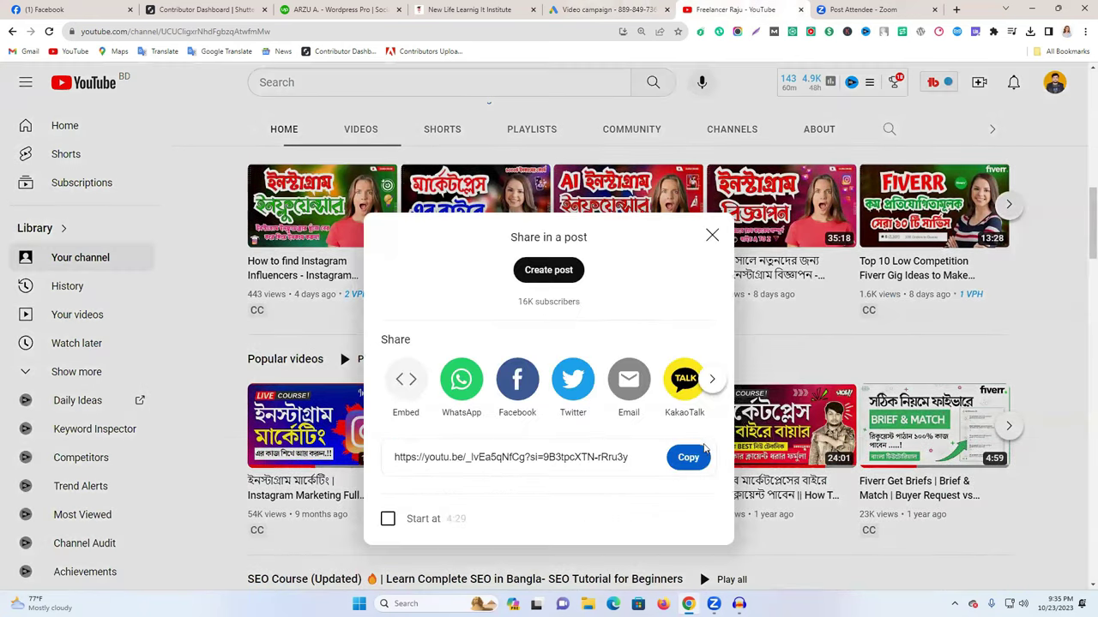
key("ctrl+shift+Tab")
key("ctrl+v")
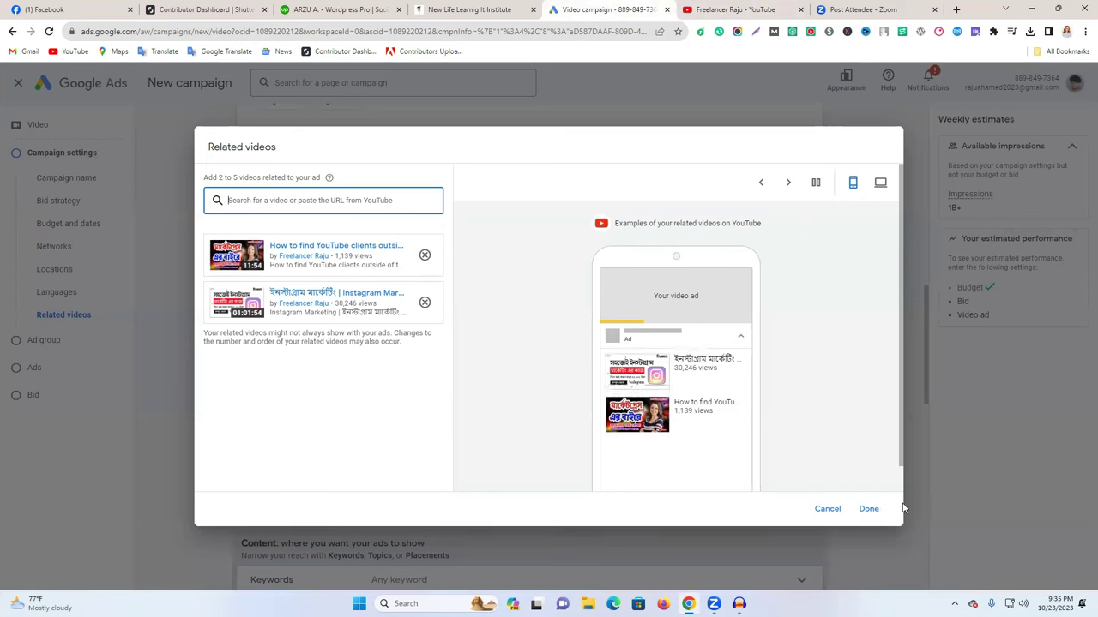
left_click(869, 511)
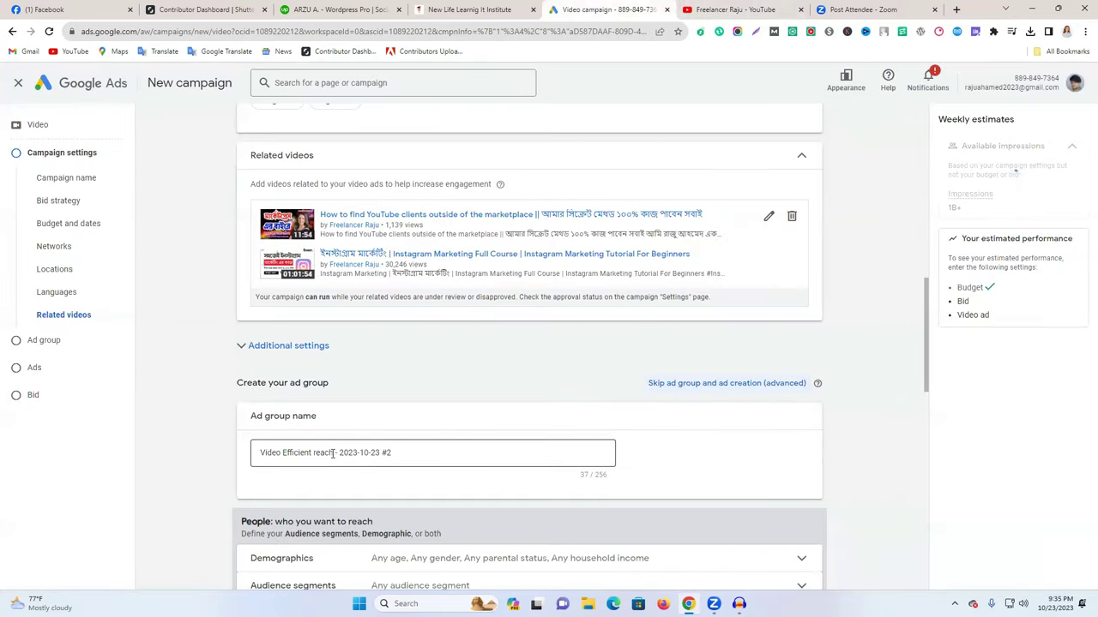
Replace the start of the ad group name with the YouTube channel's name
left_click(733, 9)
left_click(712, 183)
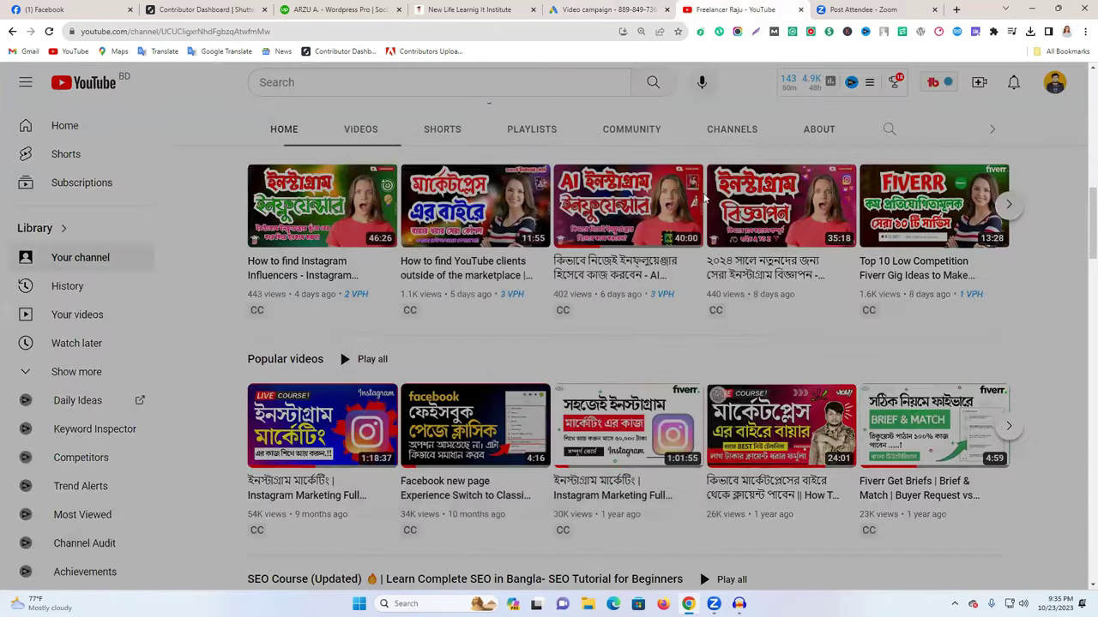
scroll(407, 194, "up", 6)
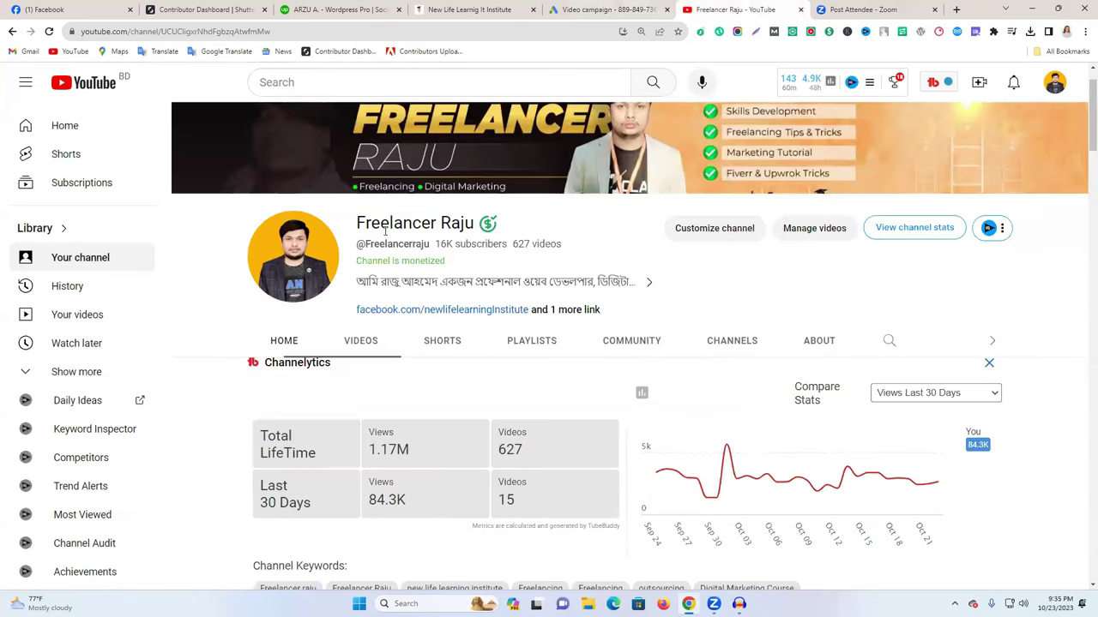
triple_click(385, 230)
key("ctrl+c")
left_click(583, 7)
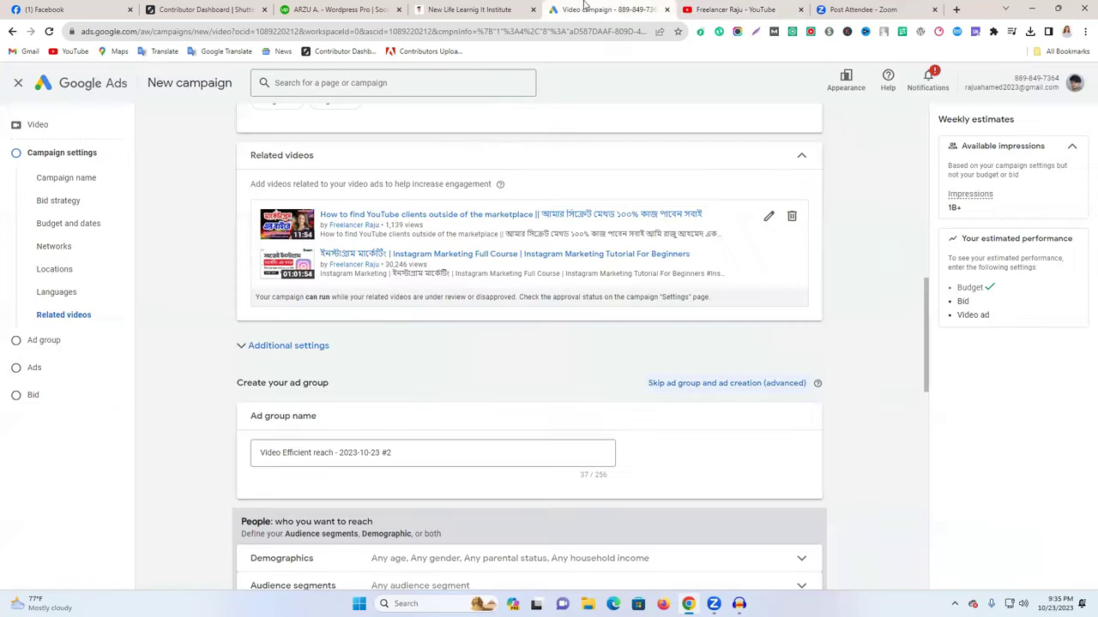
left_click_drag(331, 452, 256, 452)
key("ctrl+v")
Keep device targeting on all eligible devices, including TV screens
left_click(294, 346)
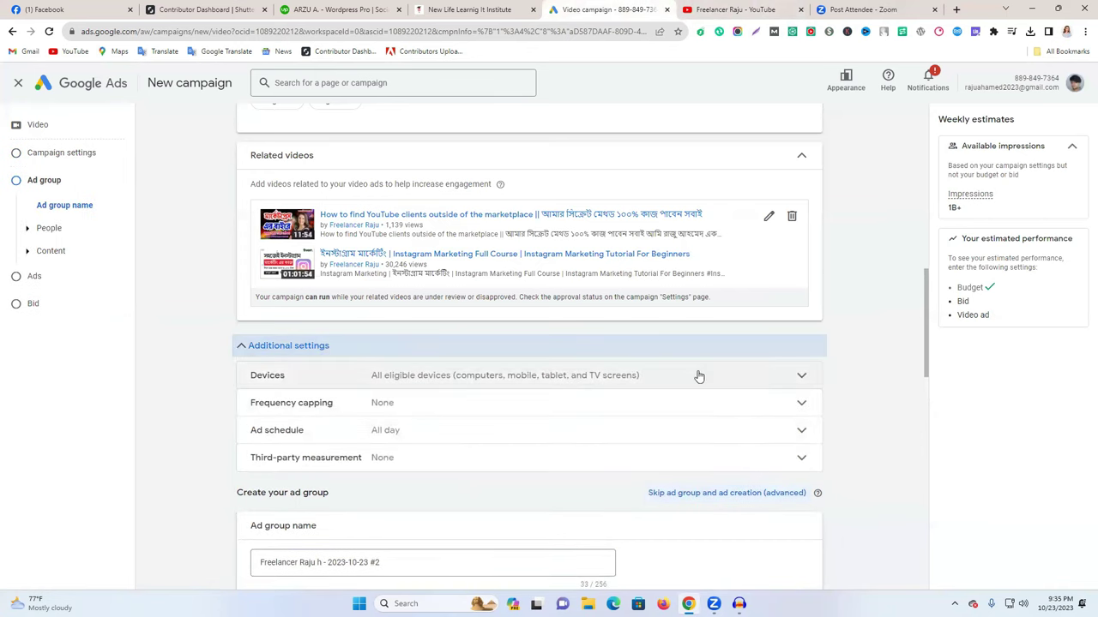
left_click(674, 381)
scroll(452, 367, "down", 1)
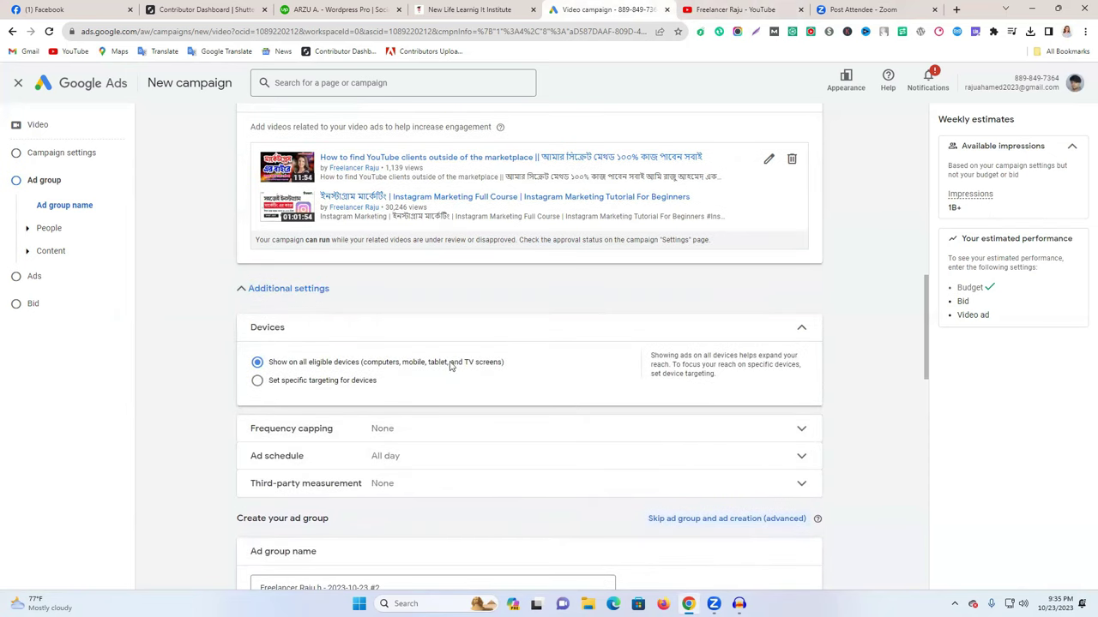
left_click(256, 382)
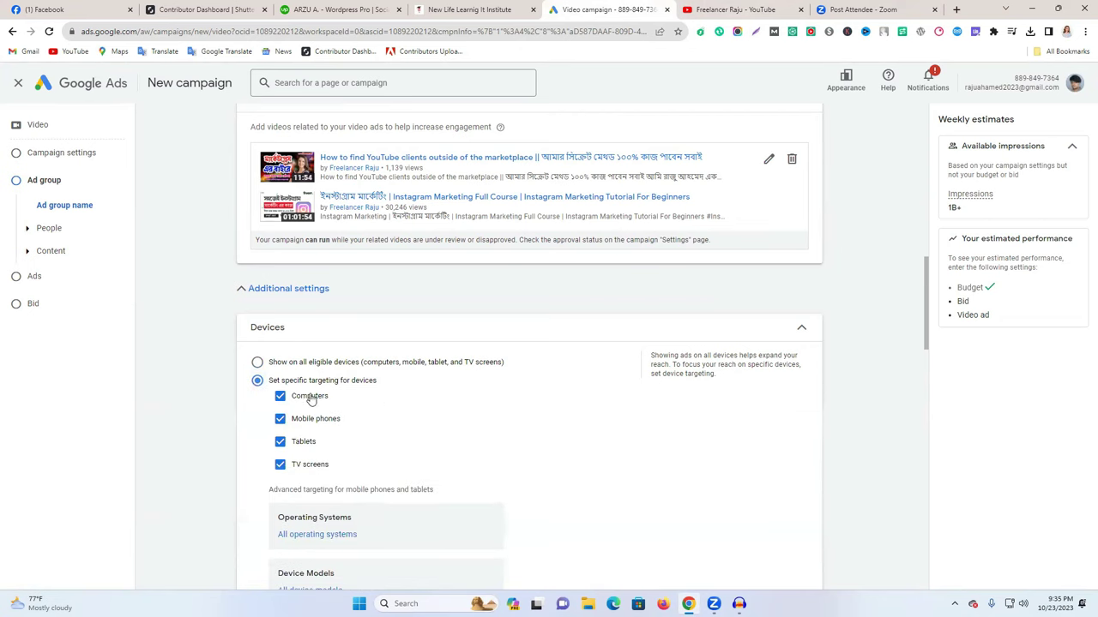
left_click(280, 466)
left_click(279, 466)
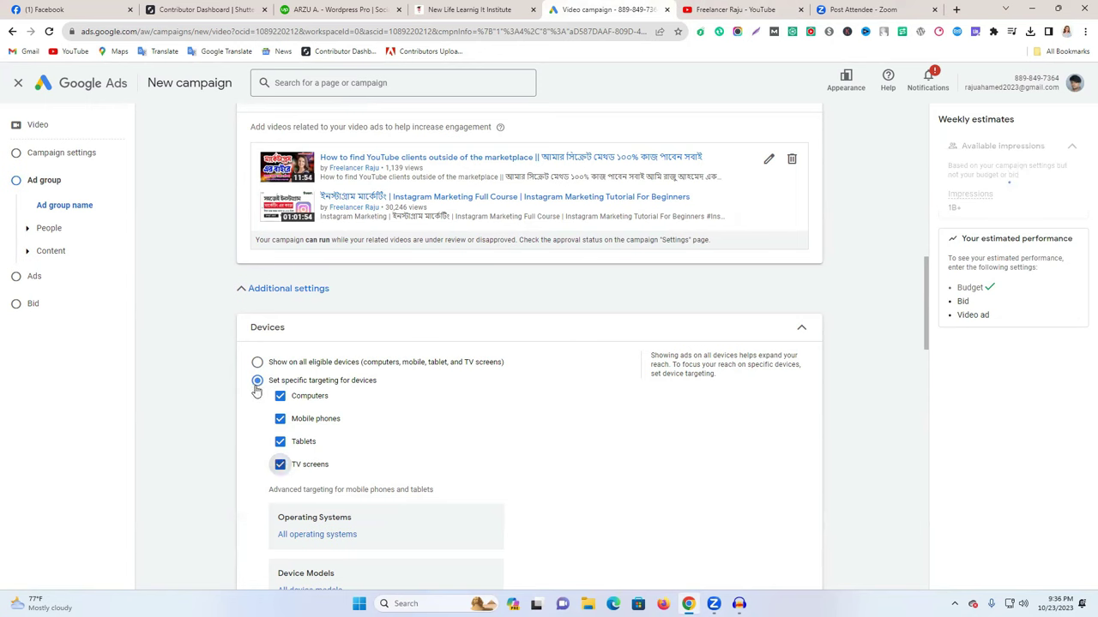
left_click(797, 324)
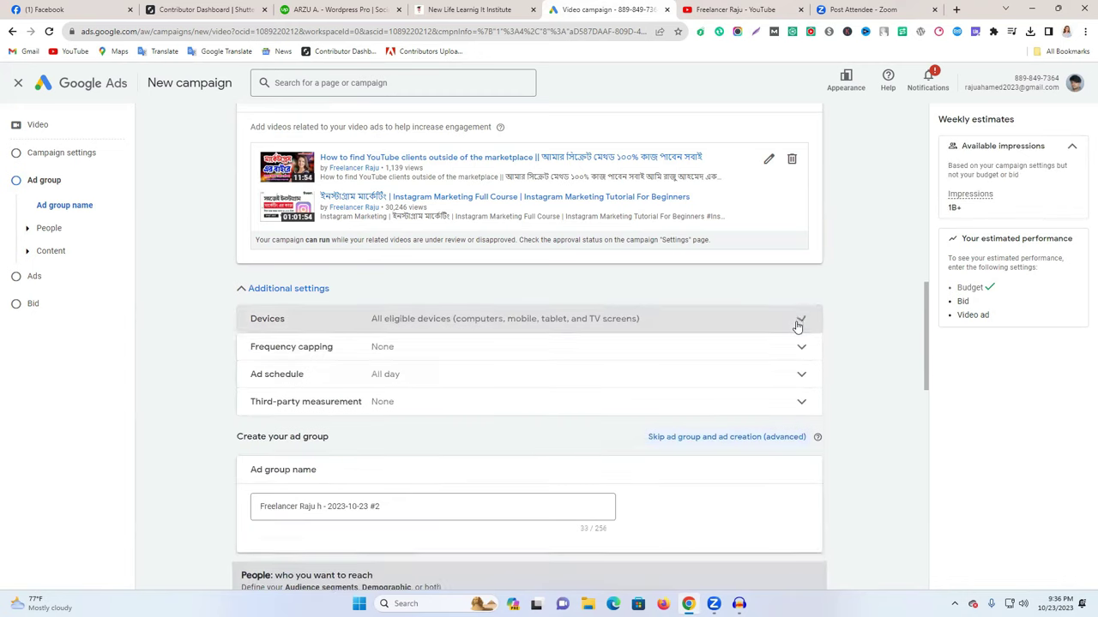
Cap impression frequency at 2 impressions per week
left_click(483, 352)
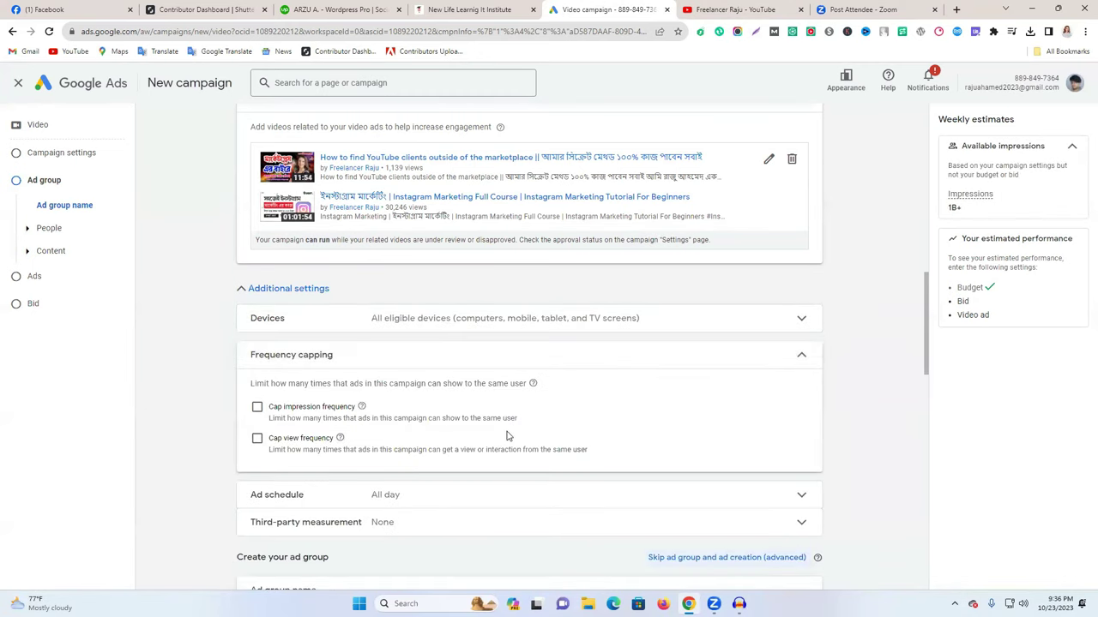
left_click(257, 408)
left_click(403, 464)
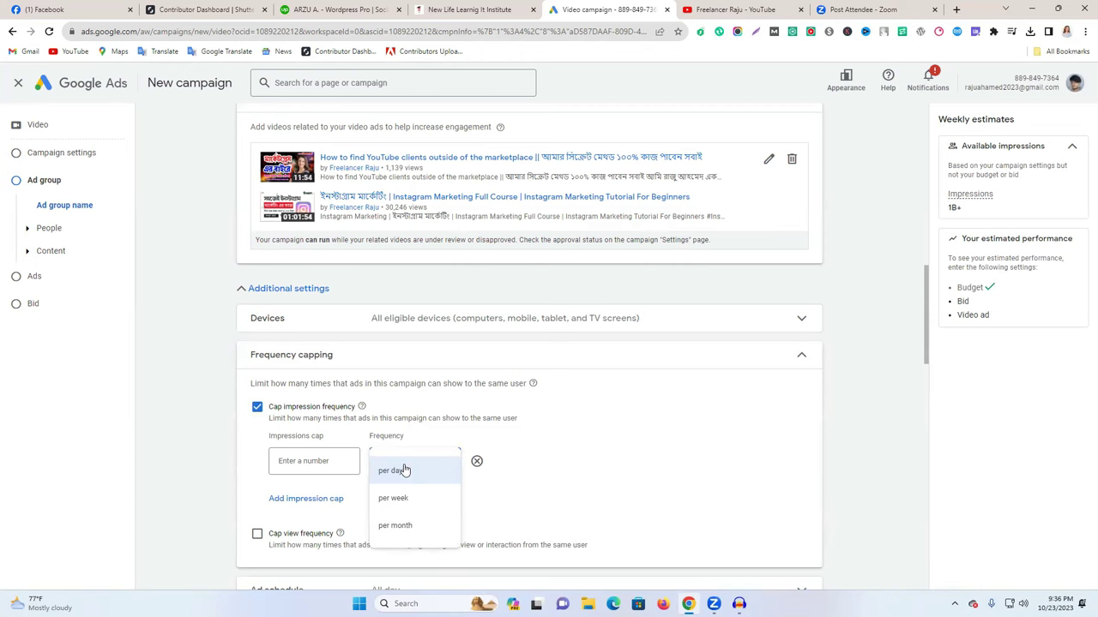
left_click(258, 409)
scroll(609, 412, "down", 1)
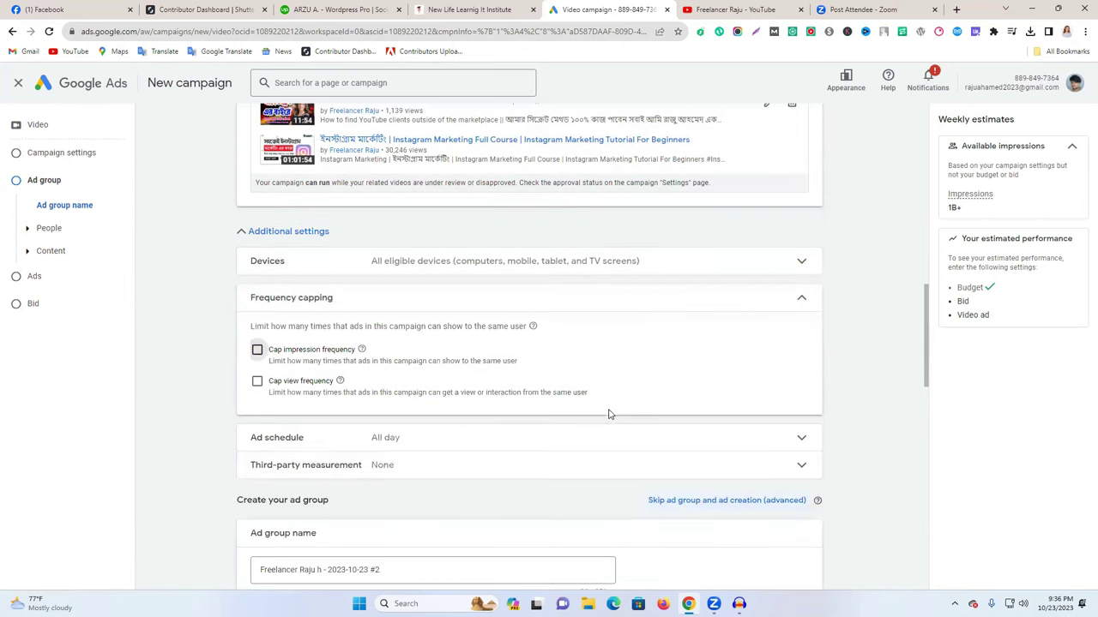
left_click(411, 444)
left_click(307, 353)
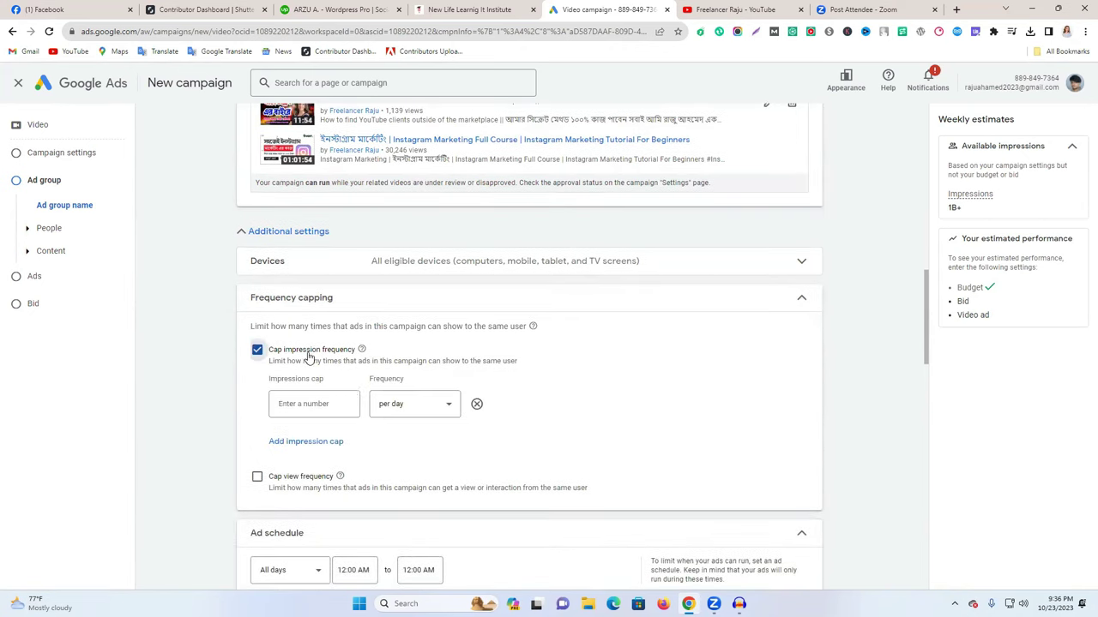
left_click(409, 409)
left_click(389, 438)
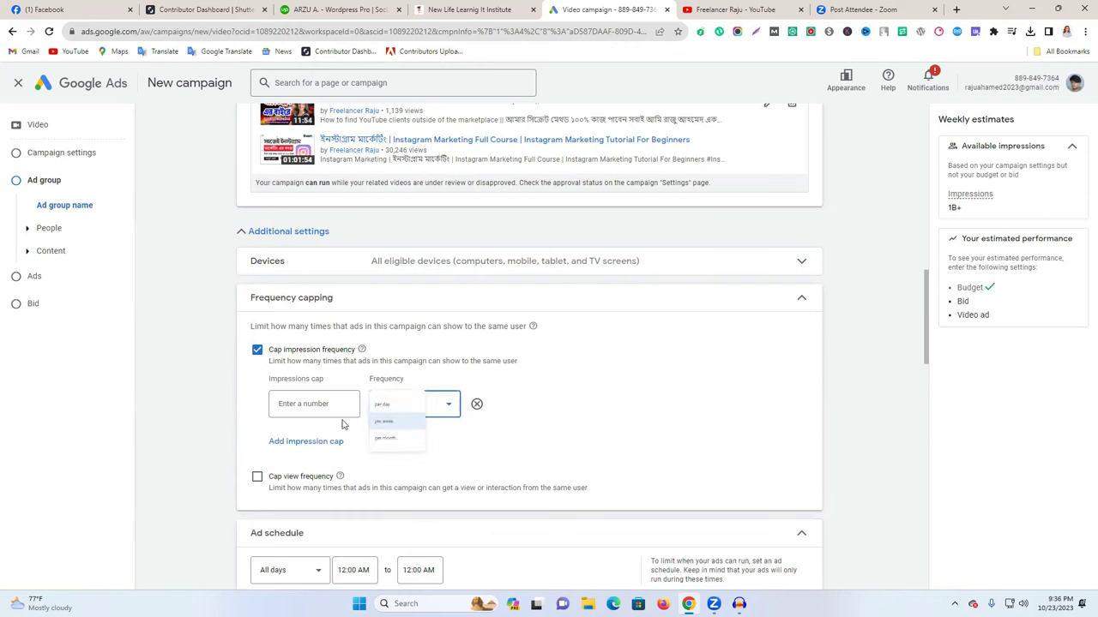
left_click(307, 406)
type("2")
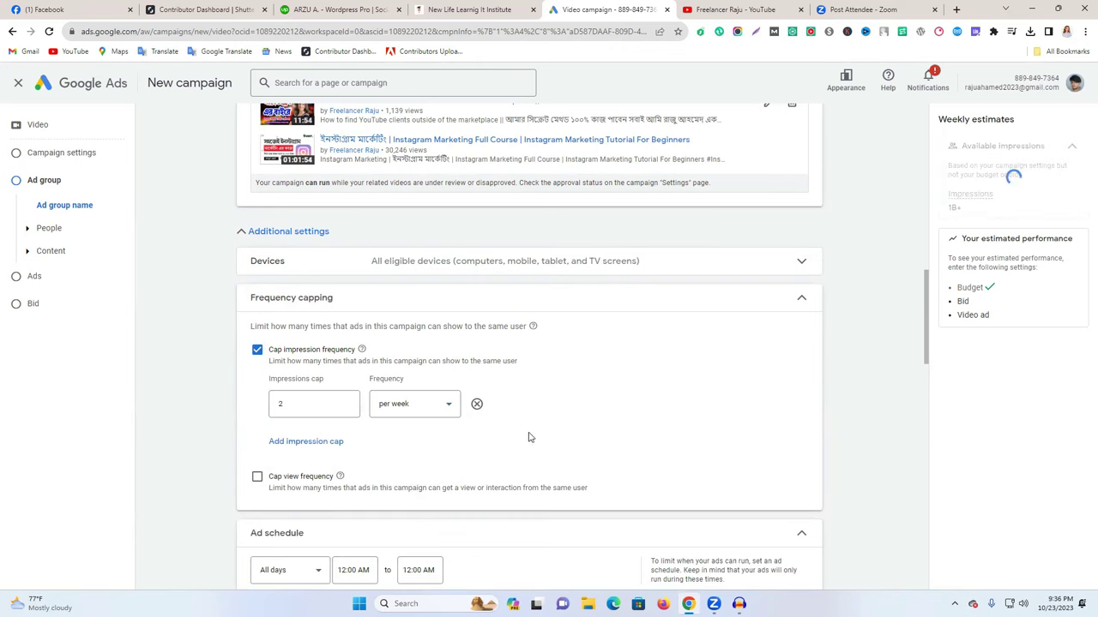
Leave the ad schedule at All day and collapse its settings
scroll(526, 436, "down", 2)
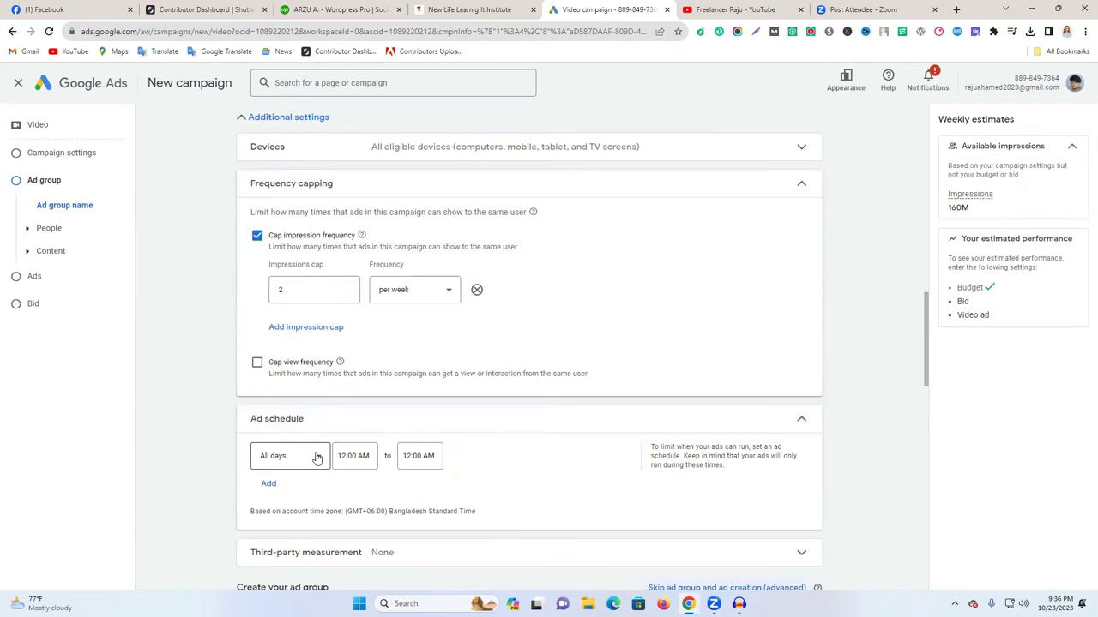
scroll(478, 460, "down", 1)
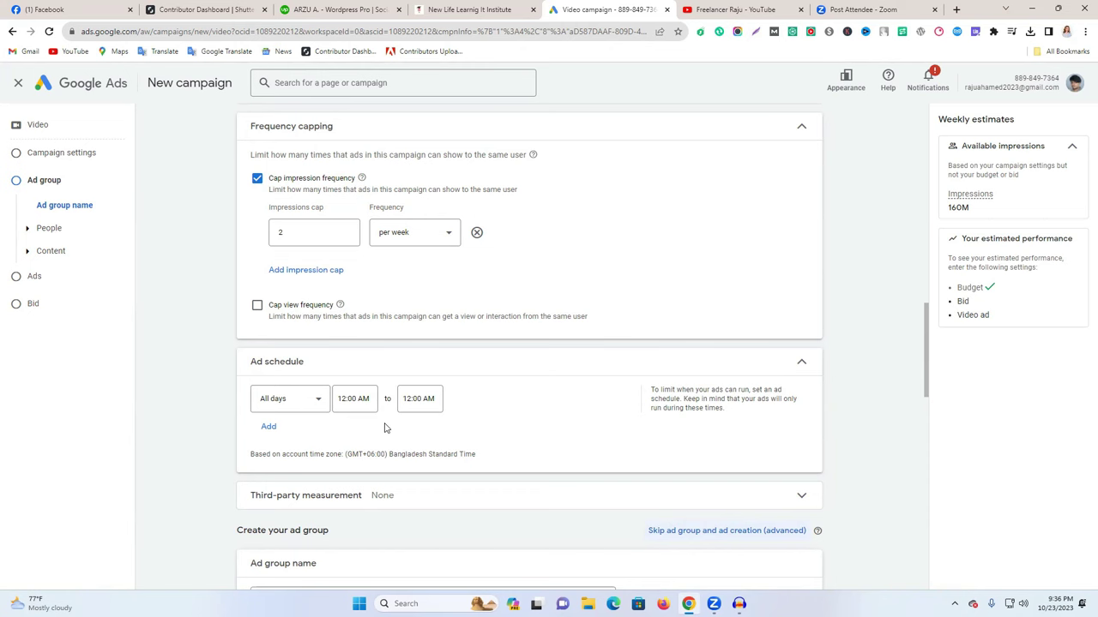
left_click(802, 366)
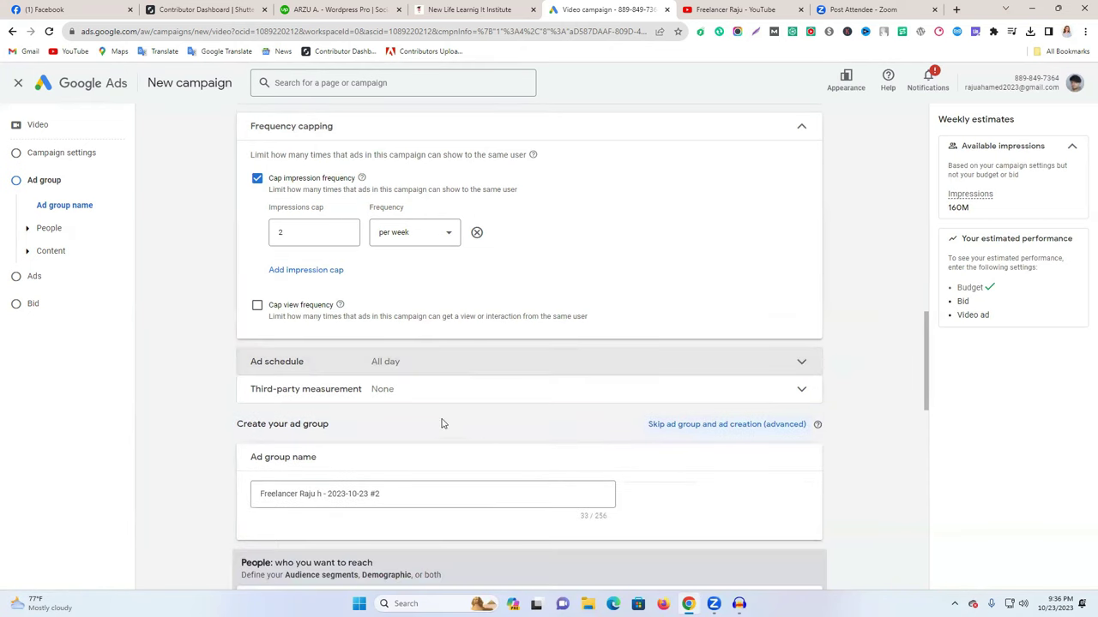
Expand Third-party measurement and select the channel-name part of the ad group name
left_click(501, 401)
scroll(611, 465, "down", 2)
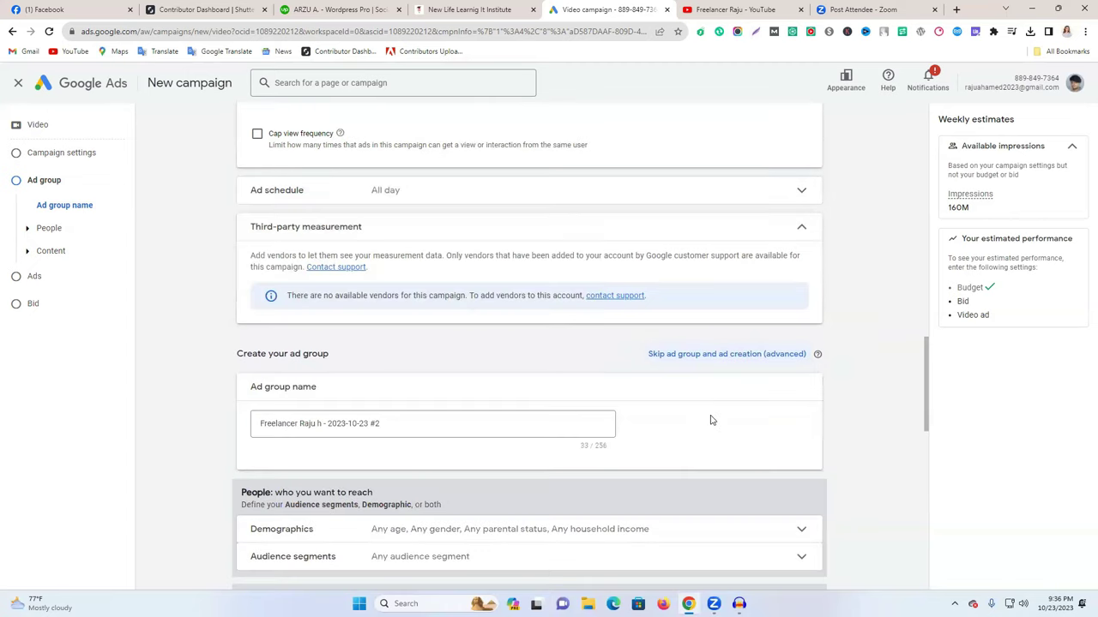
left_click(319, 424)
left_click_drag(319, 424, 252, 426)
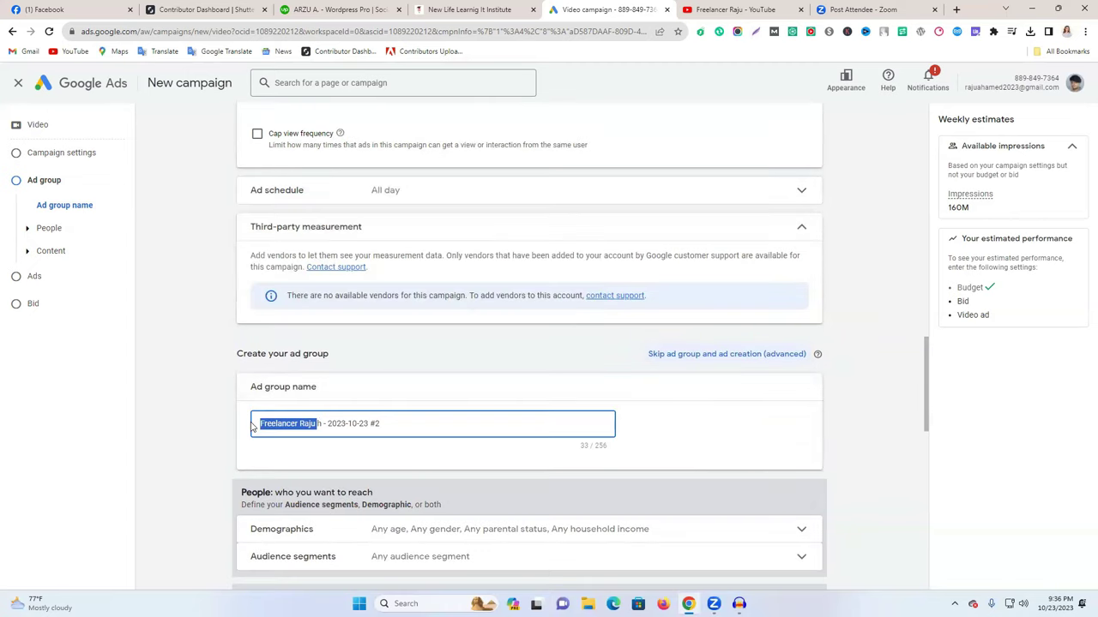
Review Demographics with all genders, ages and parental statuses included, leaving Audience segments unset
scroll(728, 421, "down", 1)
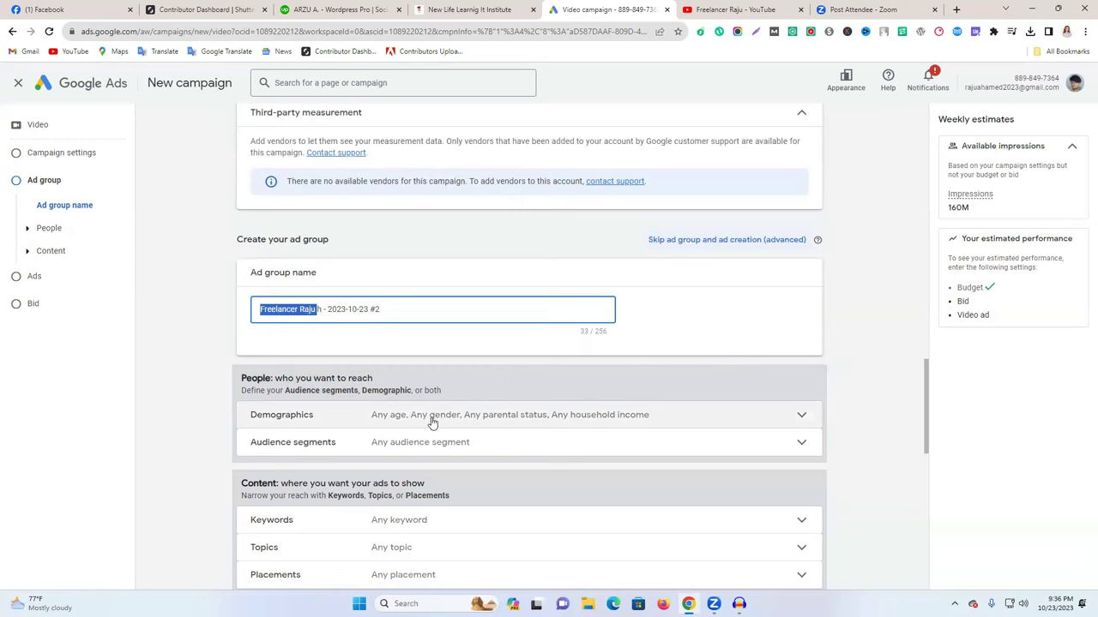
left_click(687, 424)
scroll(687, 424, "down", 1)
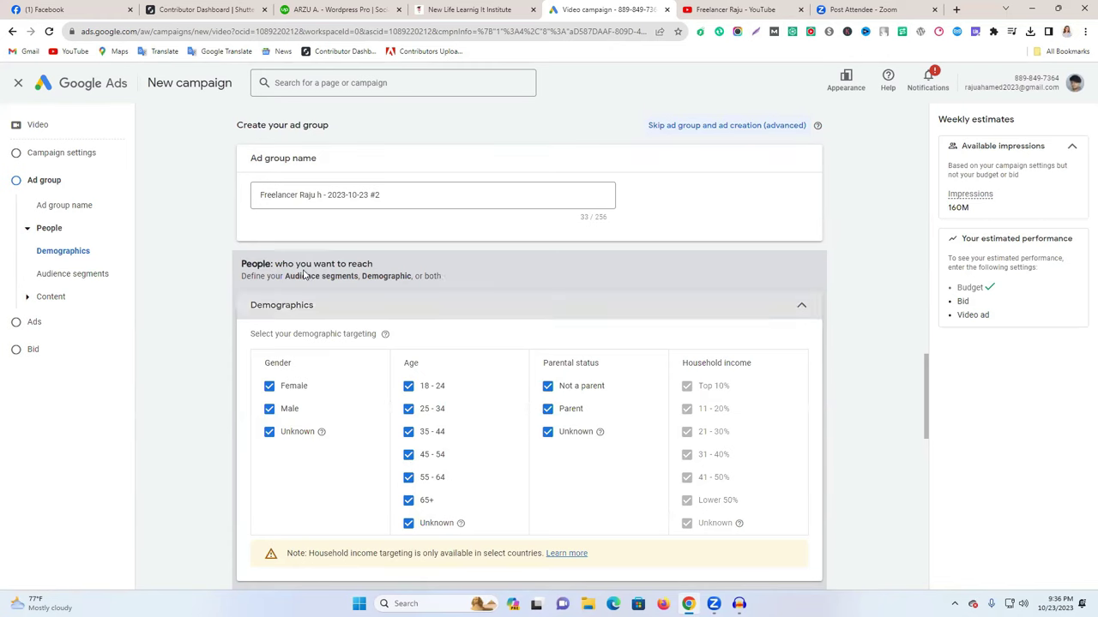
scroll(509, 400, "down", 1)
left_click(785, 493)
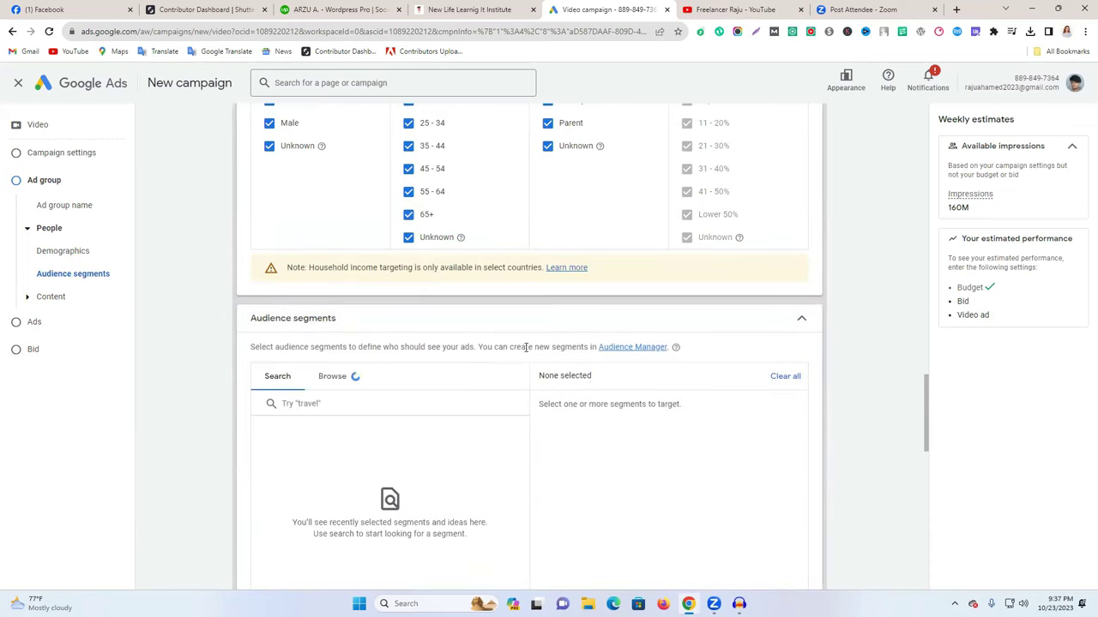
left_click(781, 327)
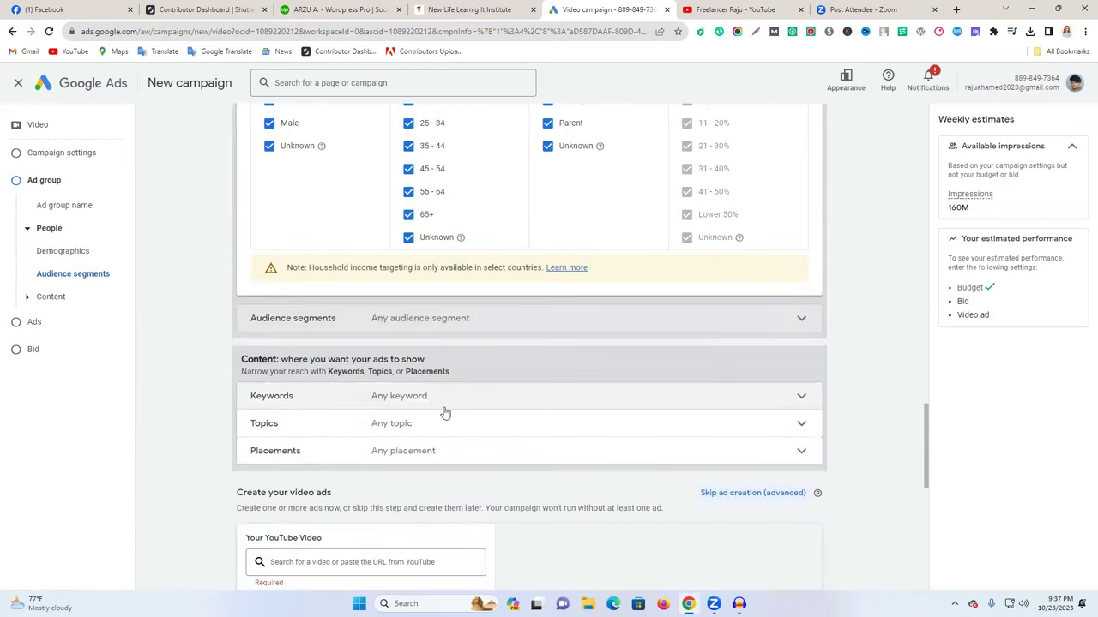
Target the Arts & Entertainment, Jobs & Education and Online Communities topics
left_click(428, 434)
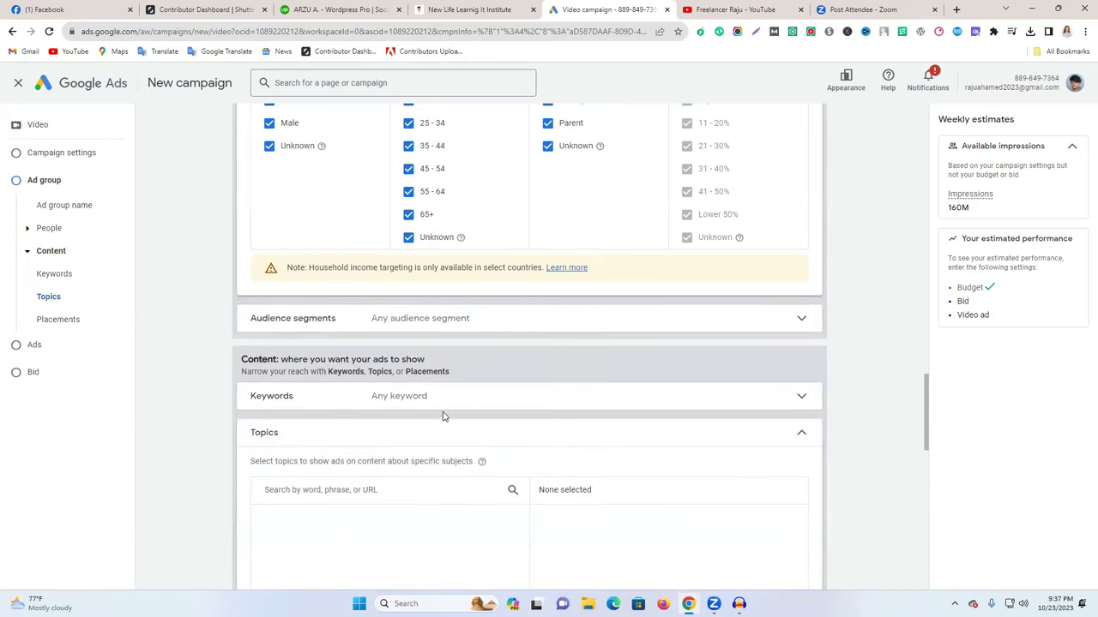
scroll(845, 420, "down", 1)
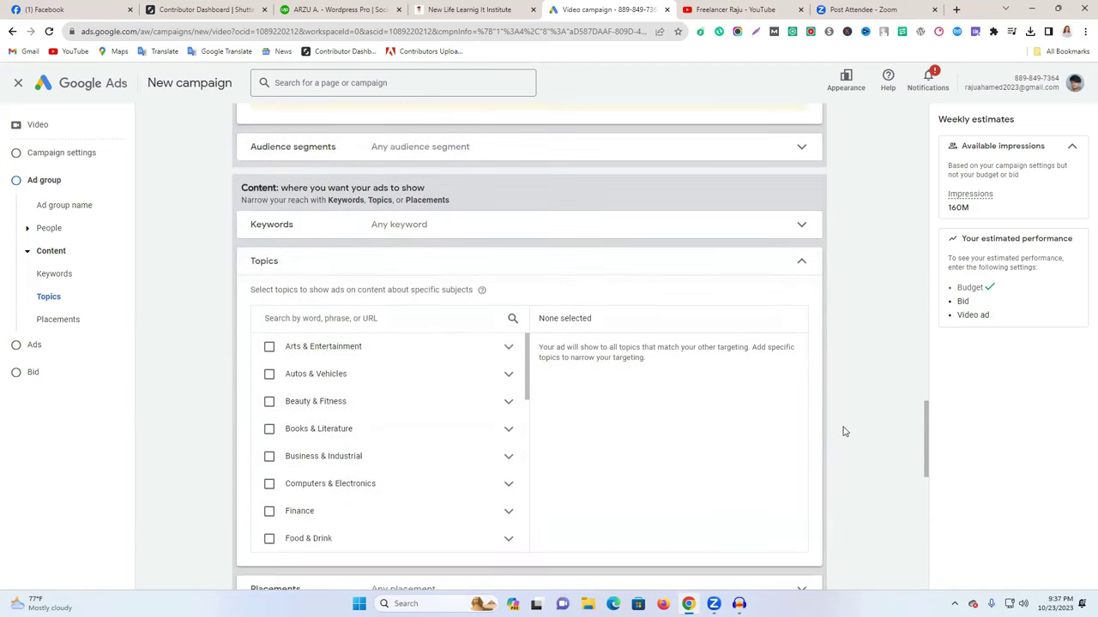
left_click(269, 347)
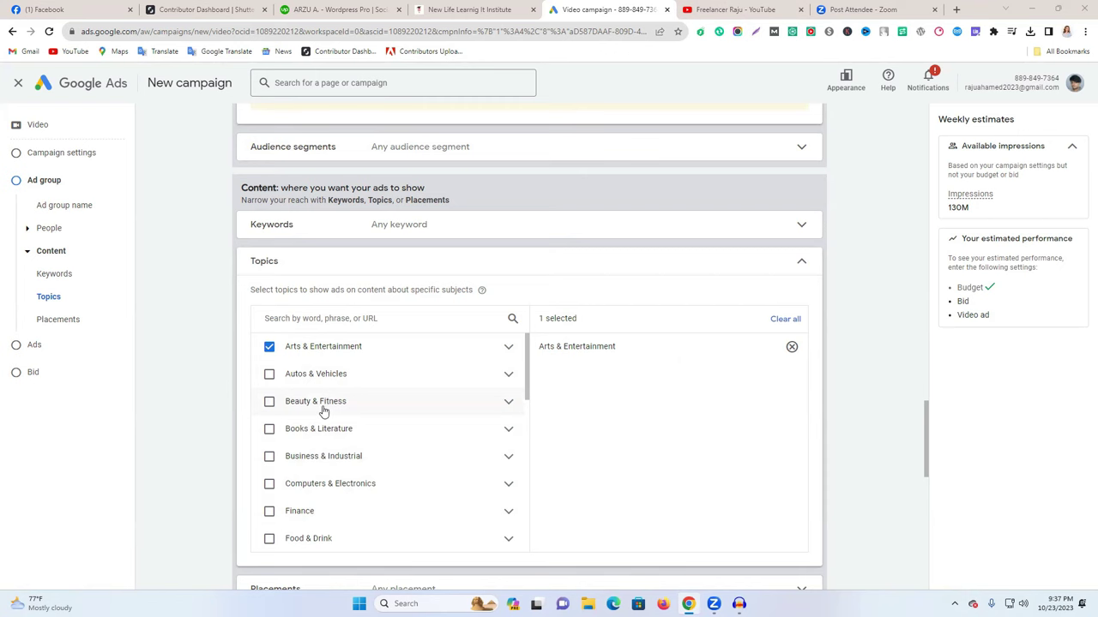
scroll(313, 414, "down", 3)
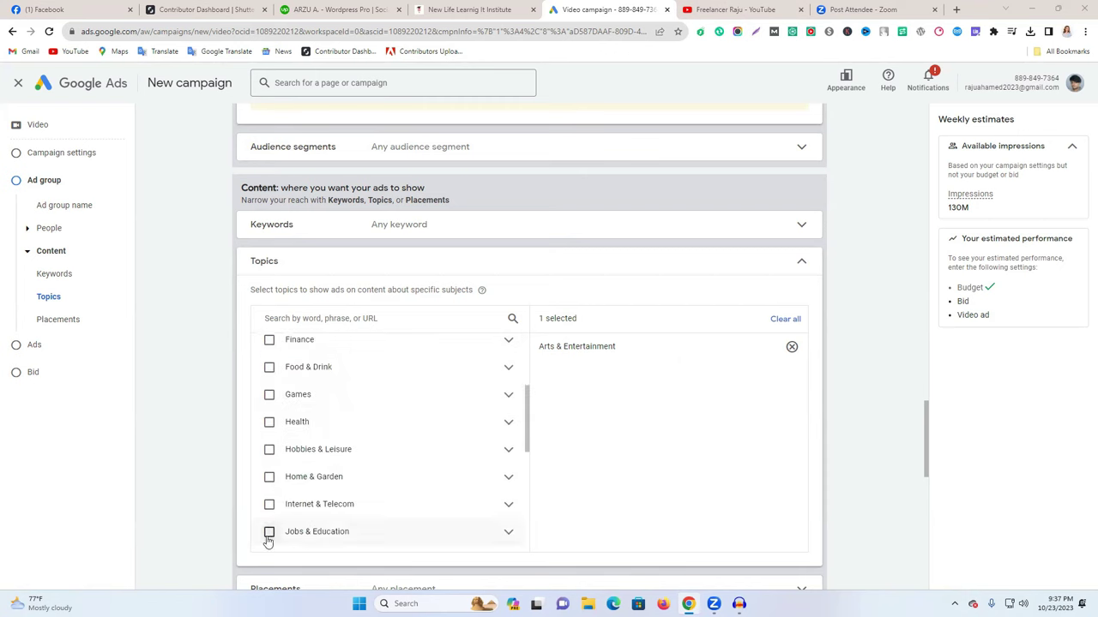
left_click(267, 532)
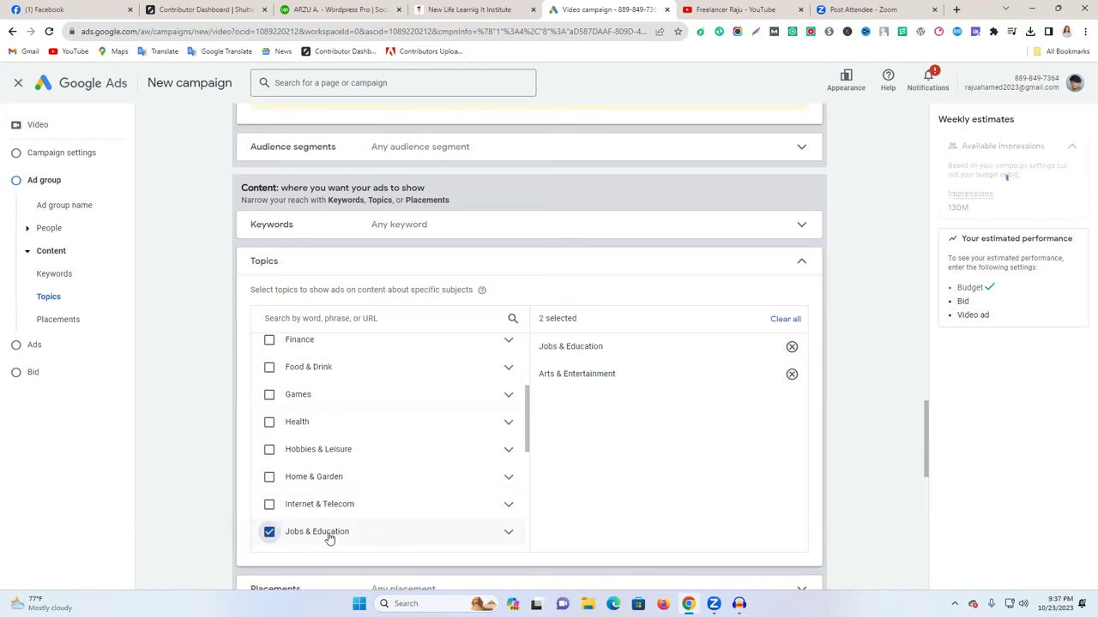
scroll(387, 493, "down", 2)
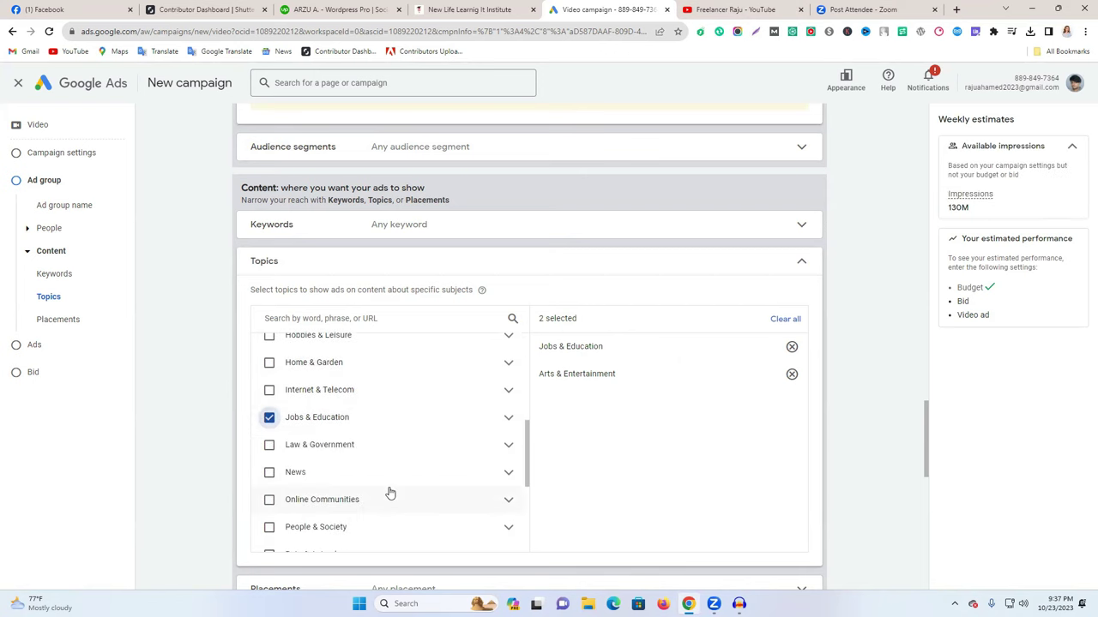
left_click(270, 501)
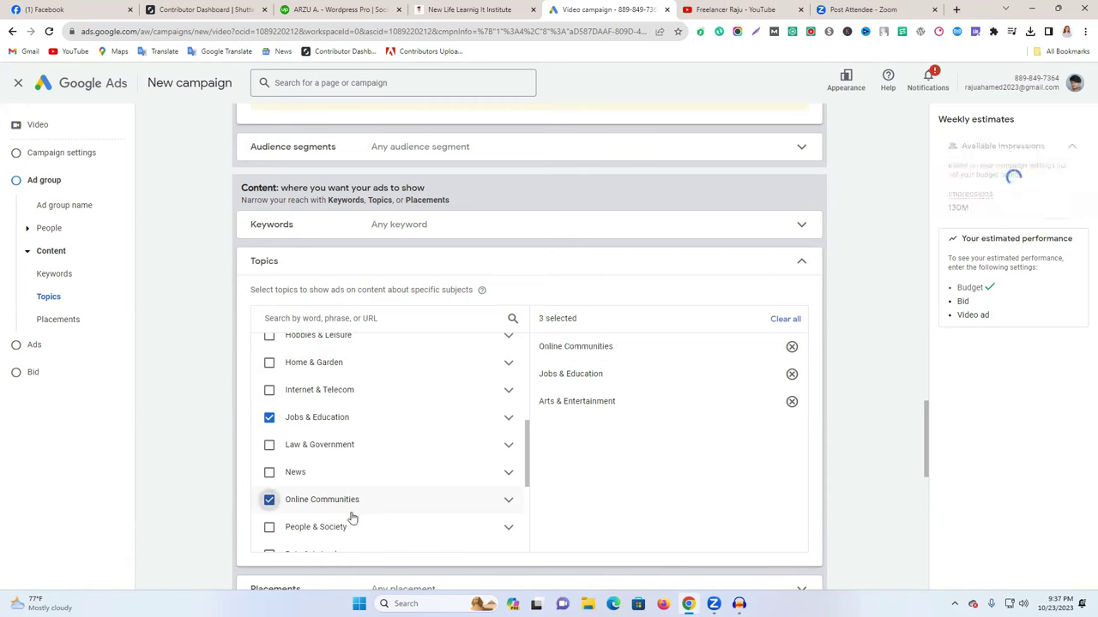
Add Travel & Transportation, Sports, Computers & Electronics and Books & Literature topics, leaving News unticked
scroll(362, 478, "down", 1)
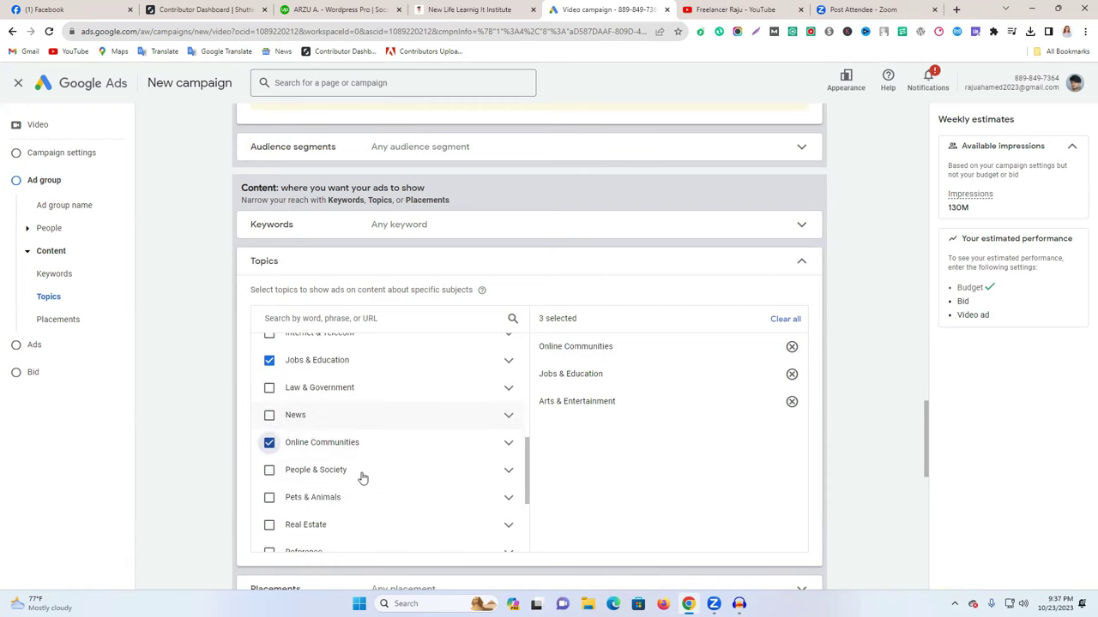
scroll(362, 478, "down", 2)
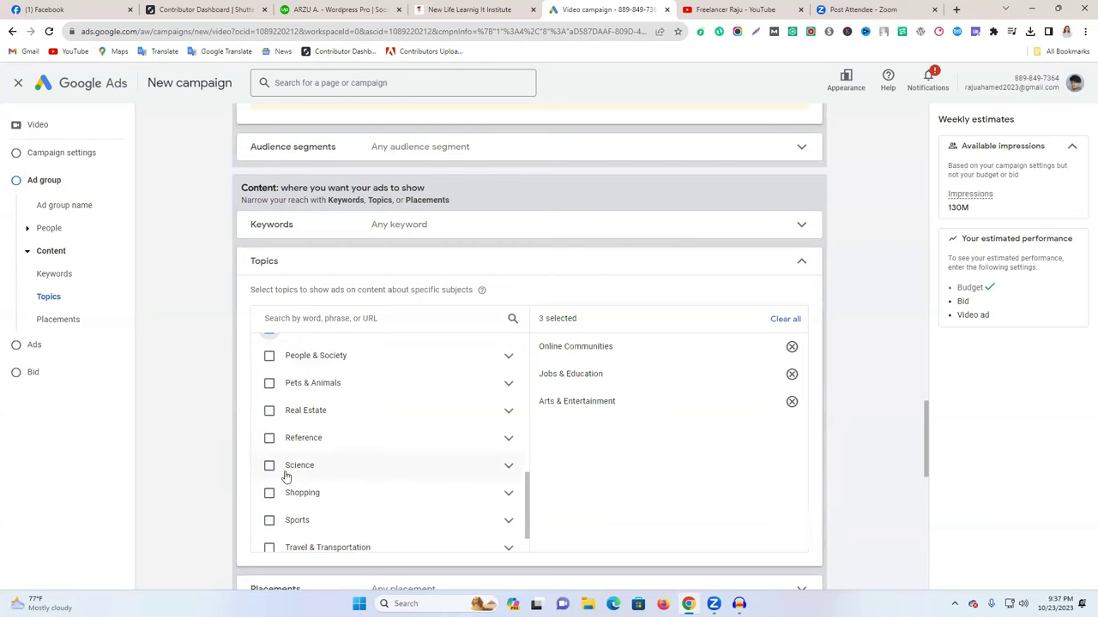
scroll(364, 501, "down", 1)
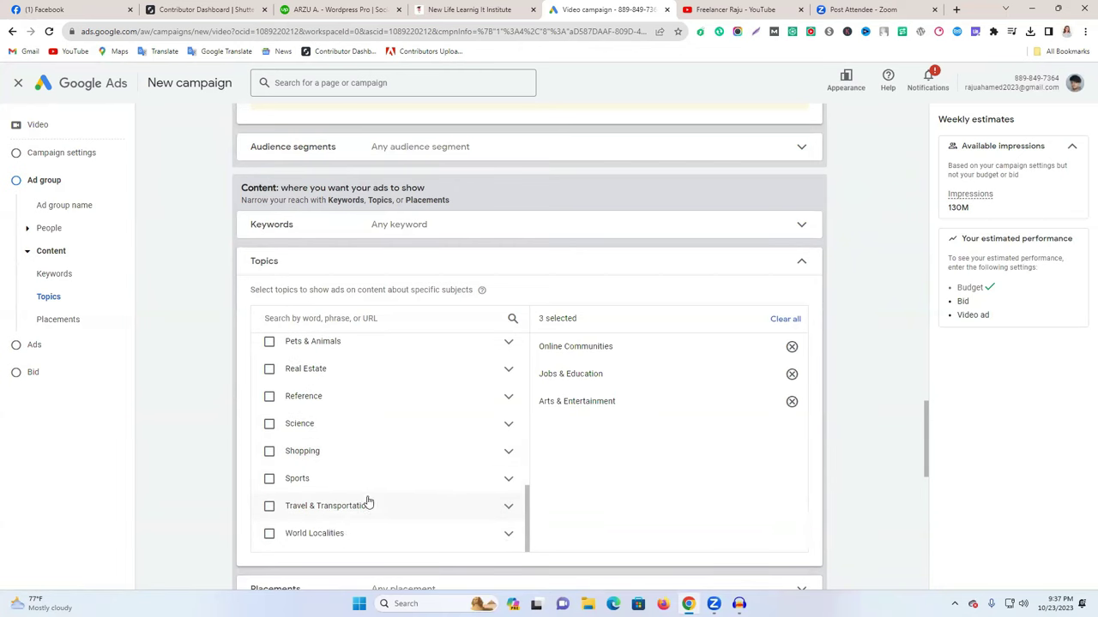
double_click(344, 508)
left_click(343, 506)
left_click(292, 478)
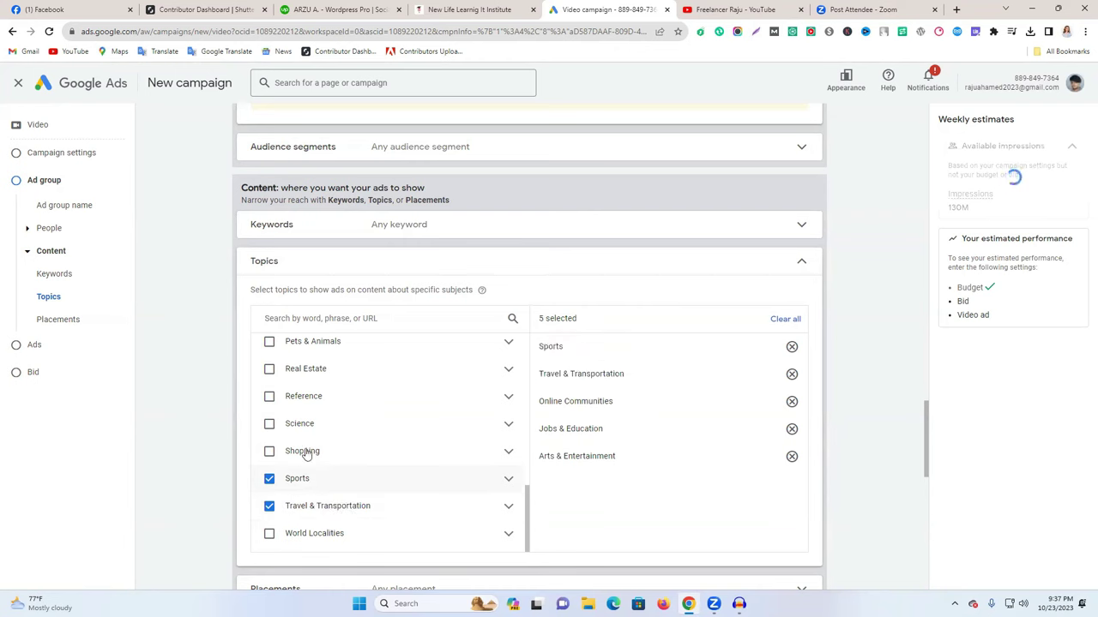
scroll(309, 457, "up", 3)
scroll(313, 458, "up", 3)
left_click(295, 488)
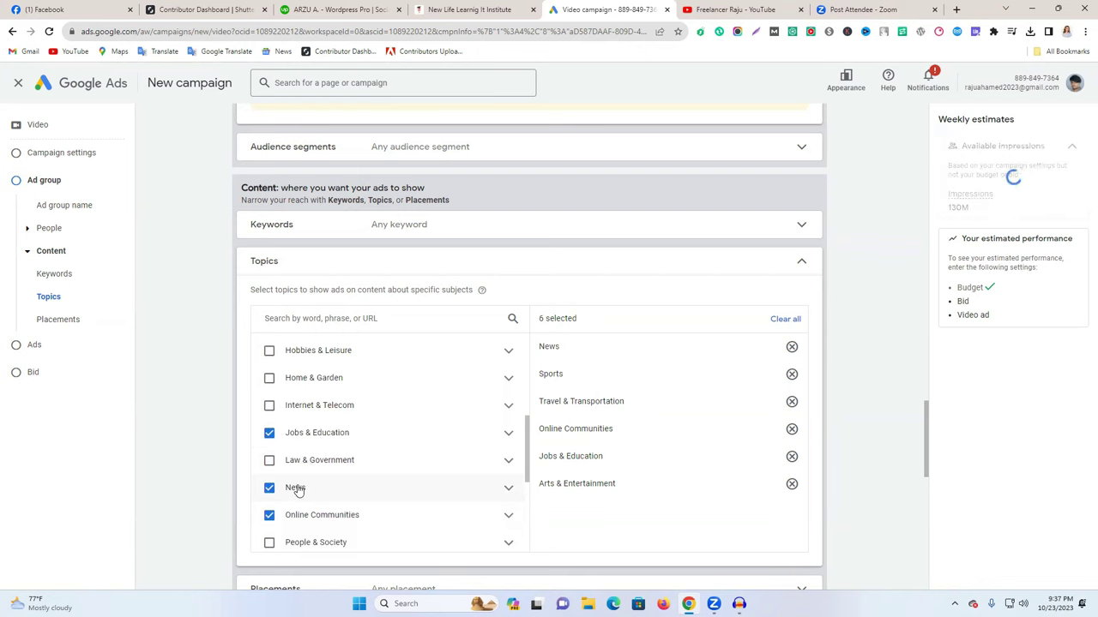
left_click(297, 489)
scroll(298, 486, "up", 1)
scroll(302, 408, "up", 3)
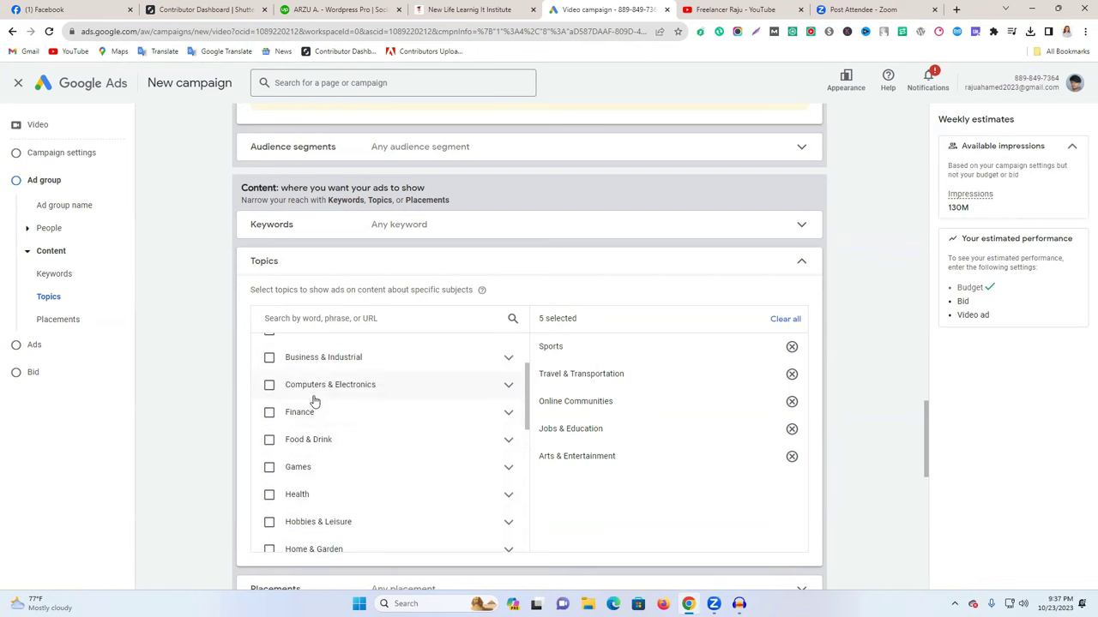
left_click(312, 387)
scroll(360, 403, "up", 1)
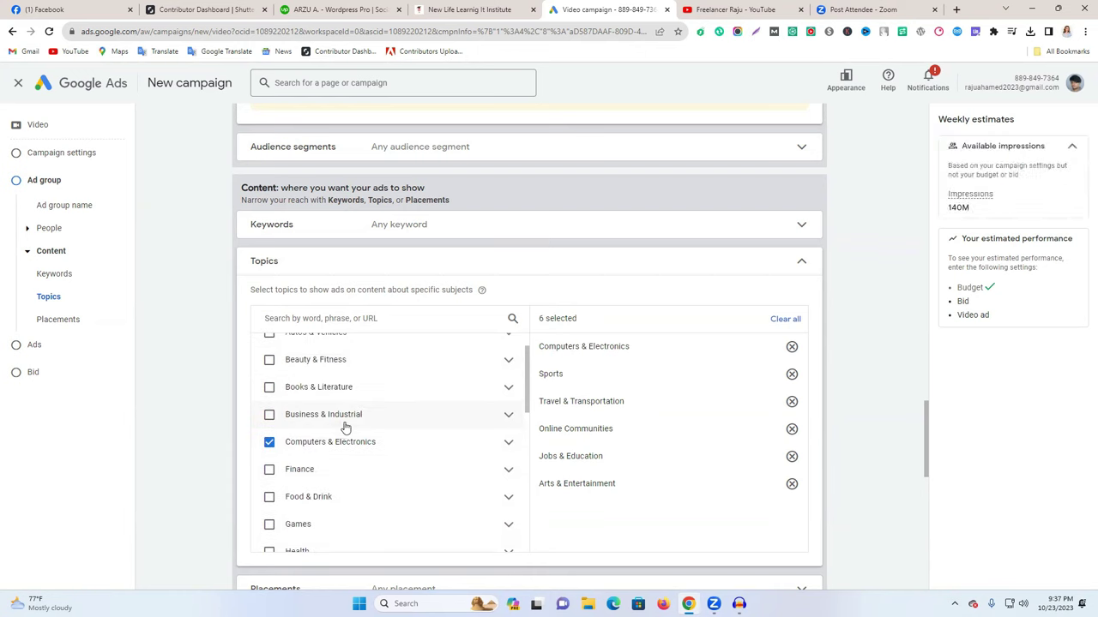
scroll(345, 427, "up", 3)
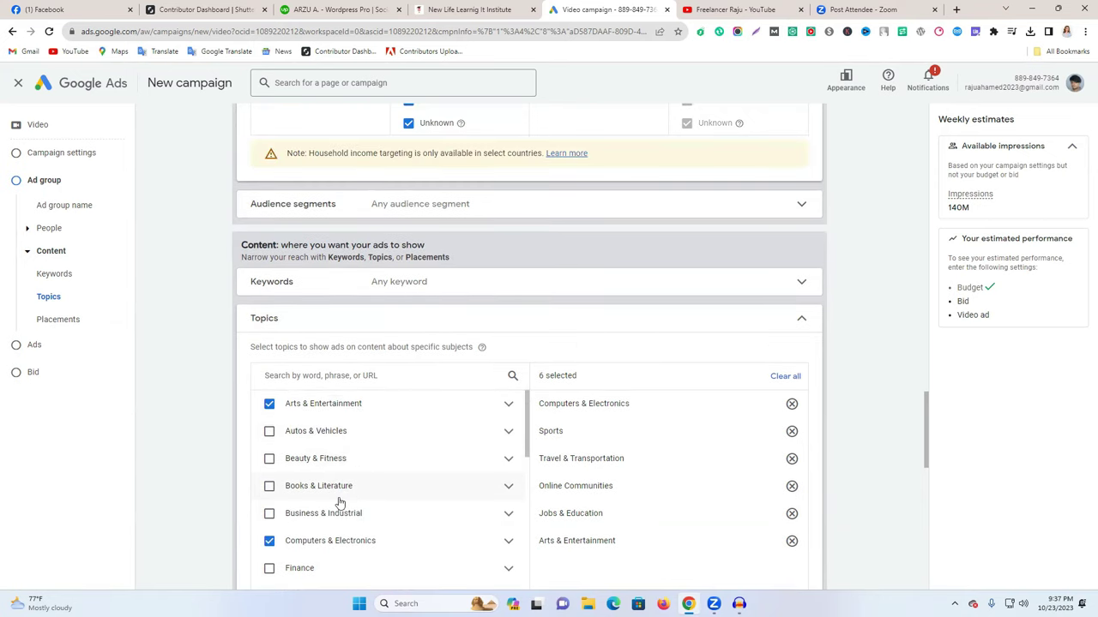
left_click(298, 494)
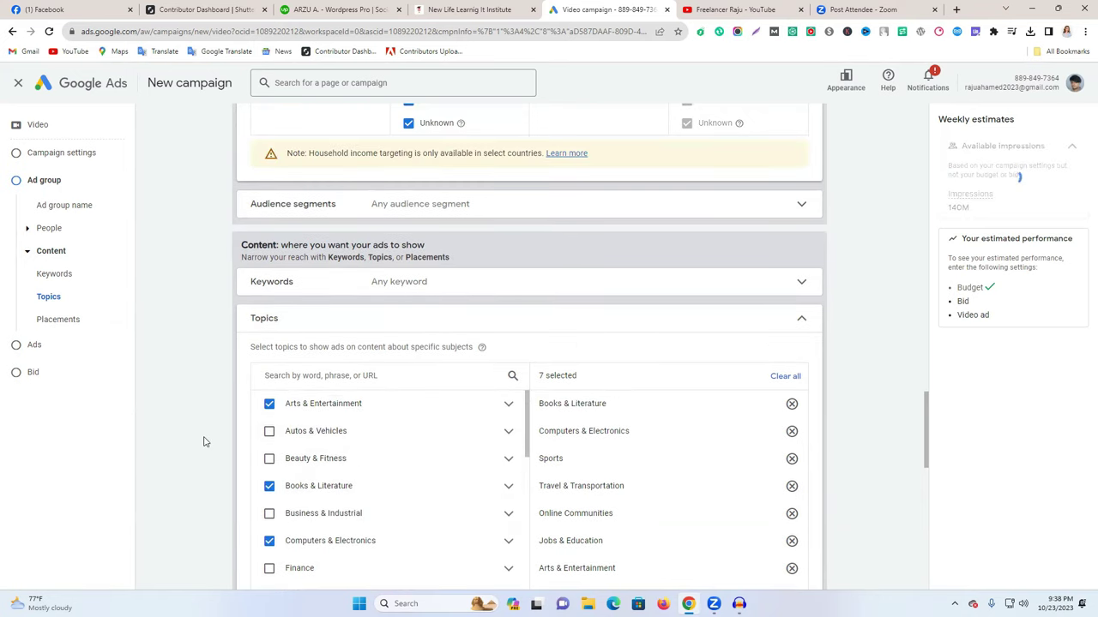
scroll(674, 392, "down", 2)
scroll(674, 392, "down", 1)
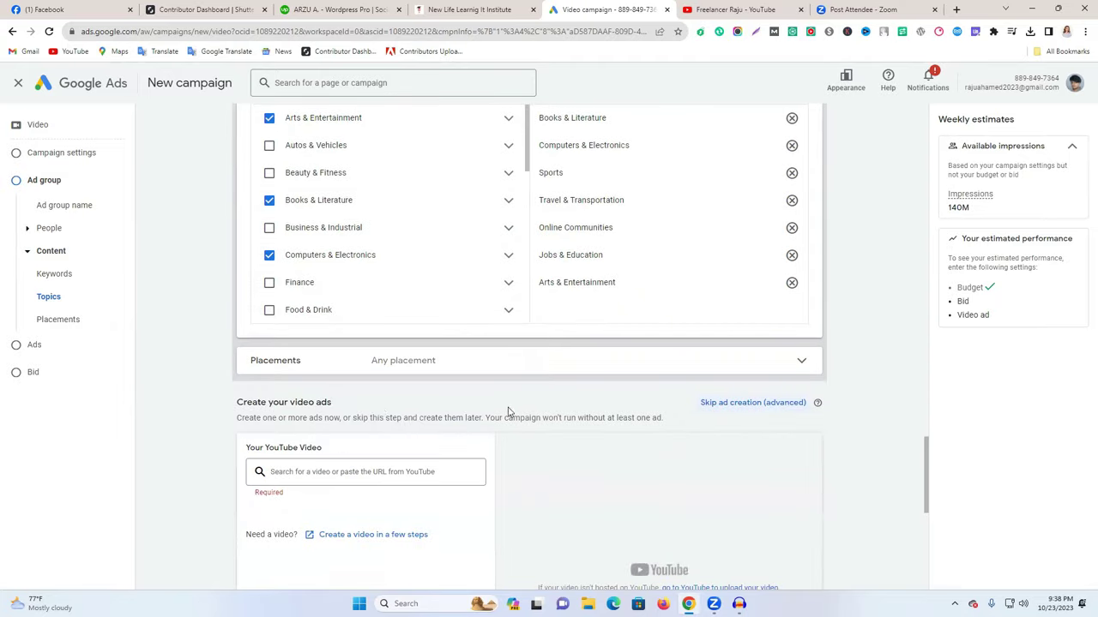
left_click(355, 378)
scroll(437, 453, "down", 1)
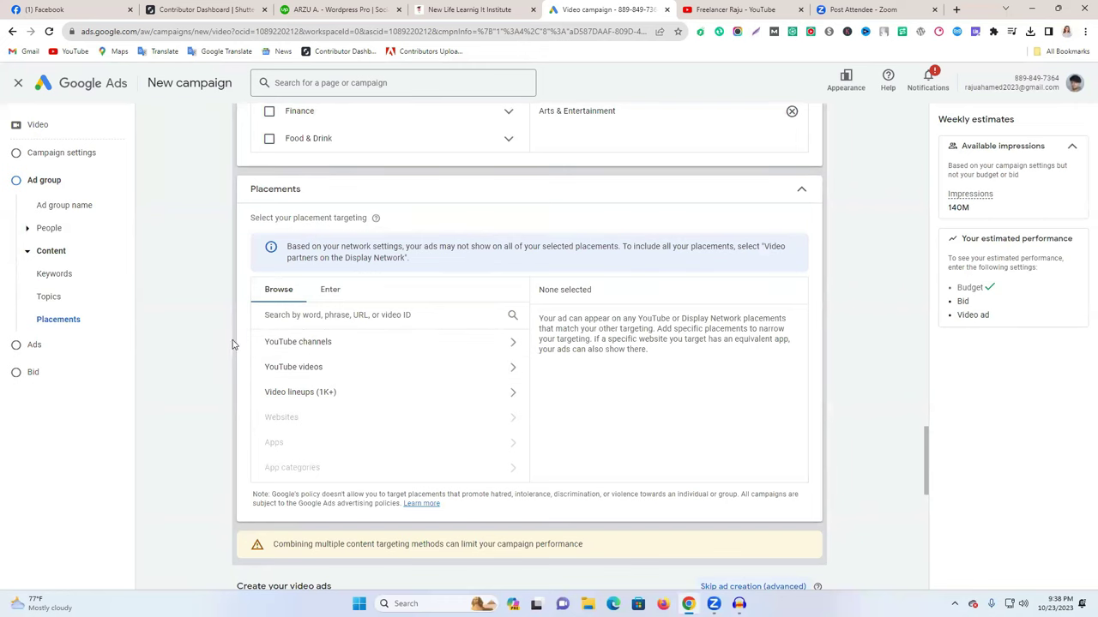
left_click(801, 190)
scroll(466, 368, "up", 3)
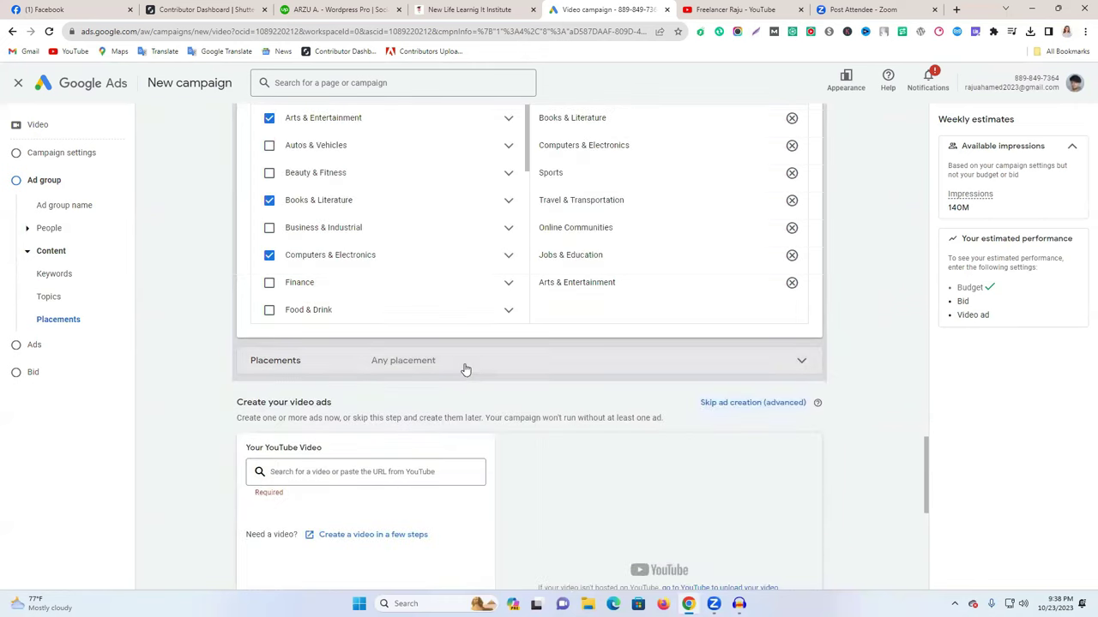
scroll(460, 391, "up", 4)
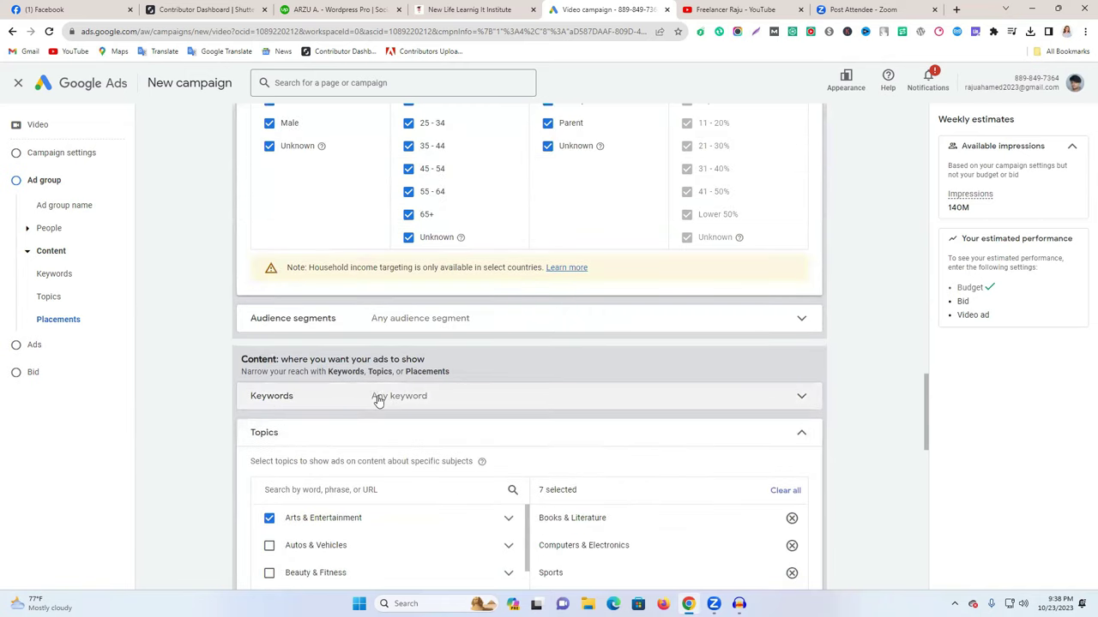
Try an instagram marketing keyword, then remove it so the ad group has no keywords
left_click(377, 398)
left_click(331, 454)
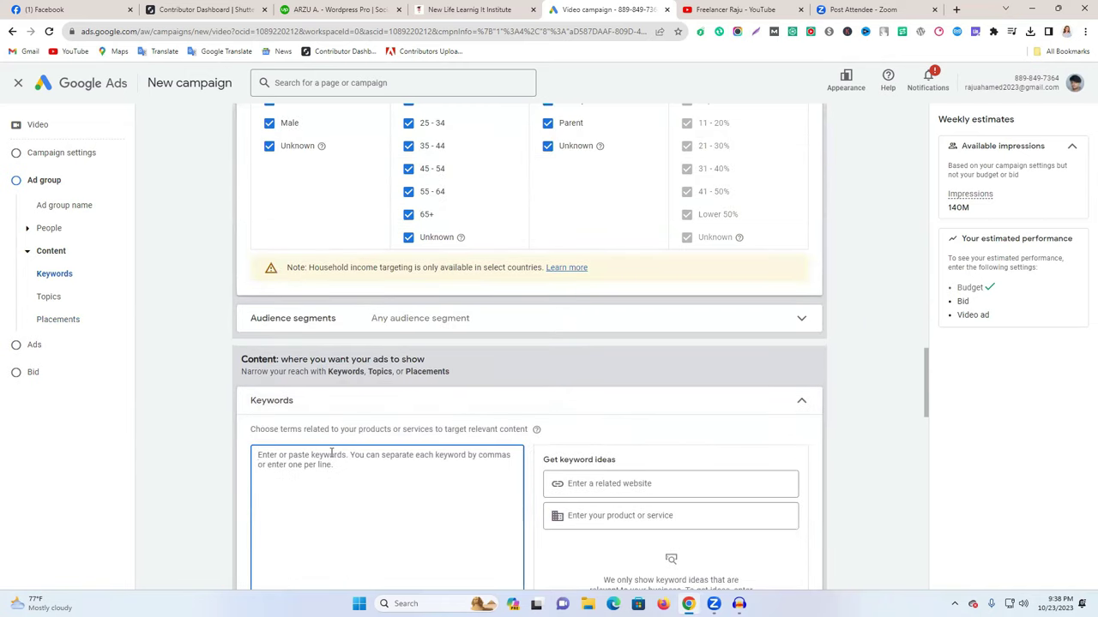
type("cnstagra")
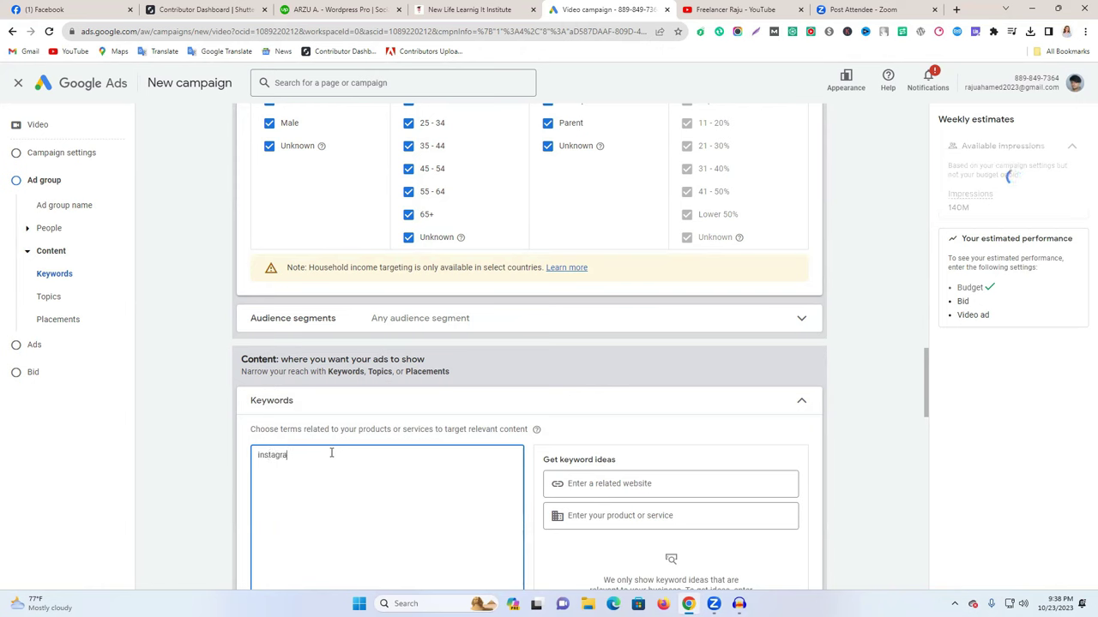
type("m market")
scroll(438, 458, "down", 5)
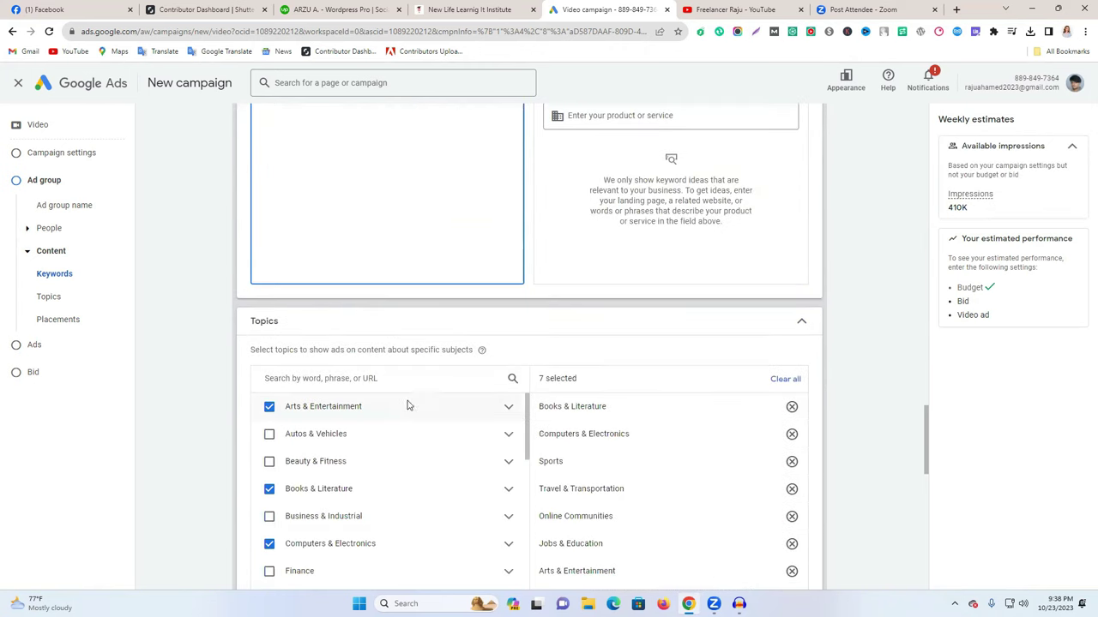
scroll(409, 404, "up", 3)
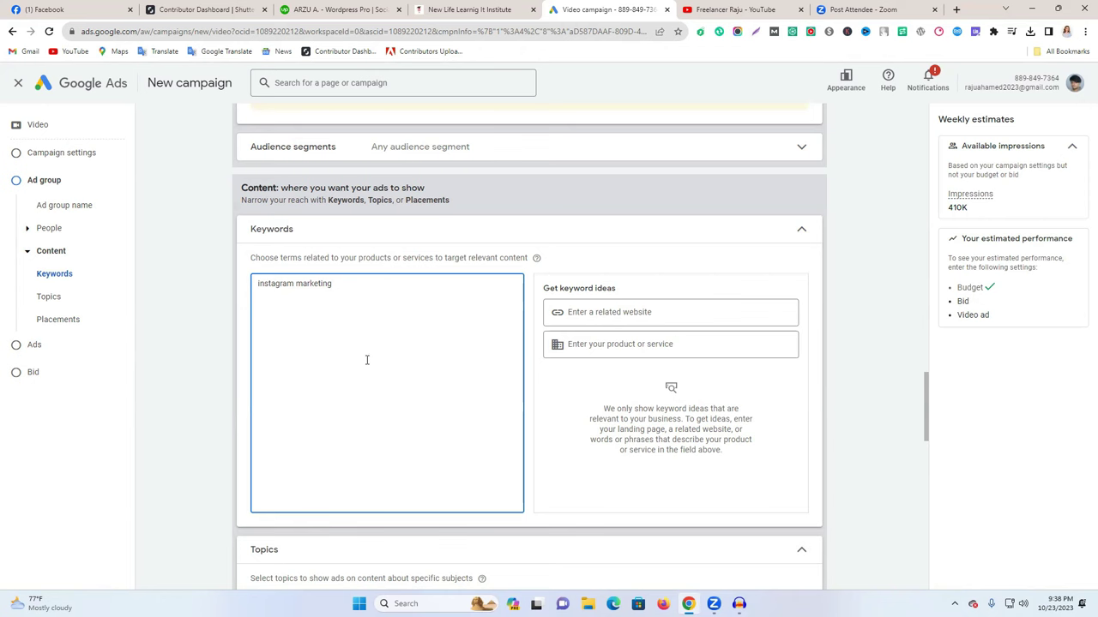
triple_click(331, 291)
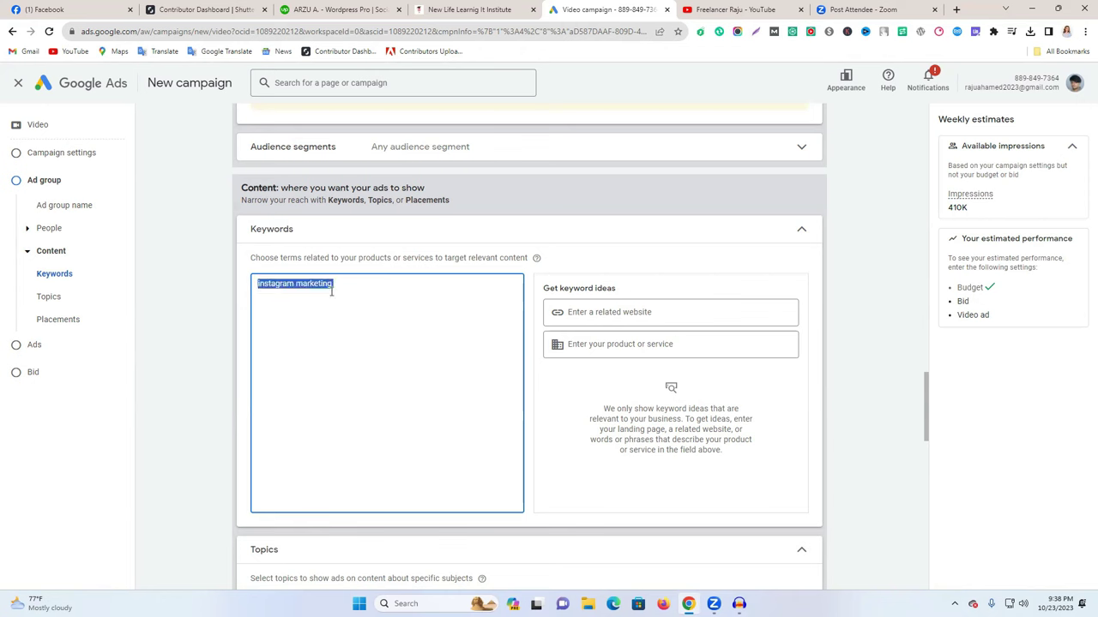
key("BackSpace")
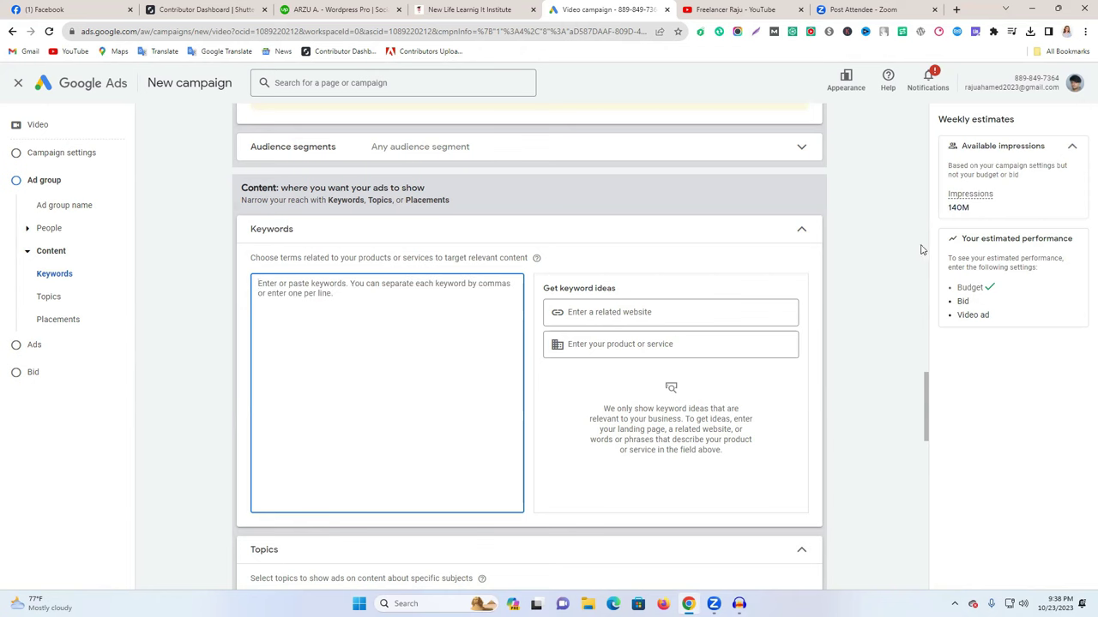
Check the 140M impressions estimate and move down to the Create your video ads section
double_click(953, 209)
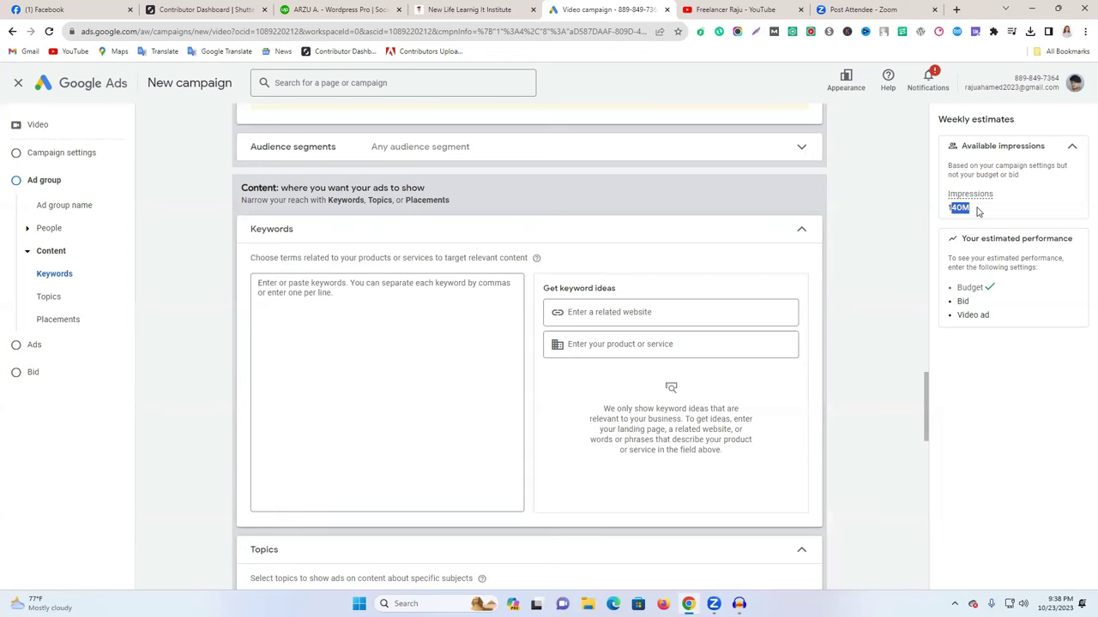
scroll(503, 282, "down", 2)
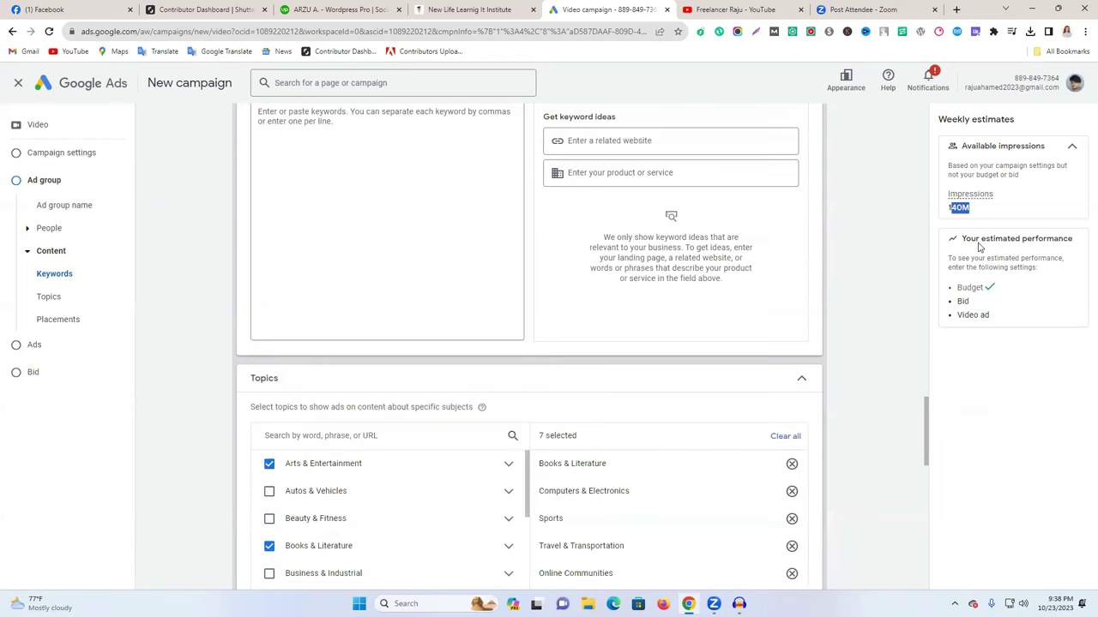
scroll(673, 325, "down", 1)
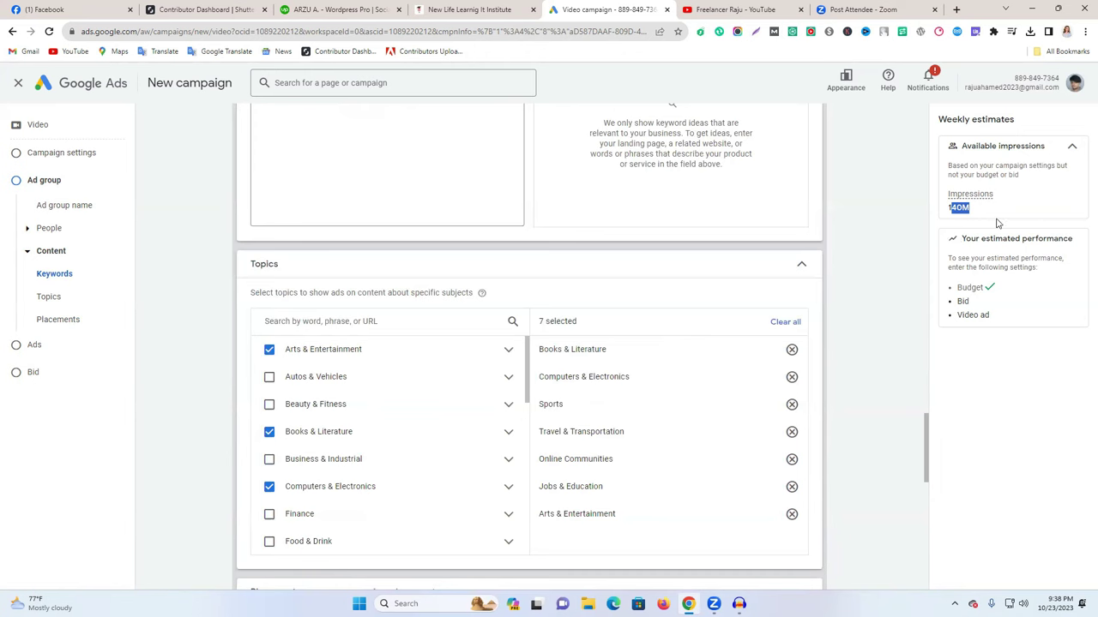
scroll(596, 375, "down", 1)
scroll(596, 375, "down", 3)
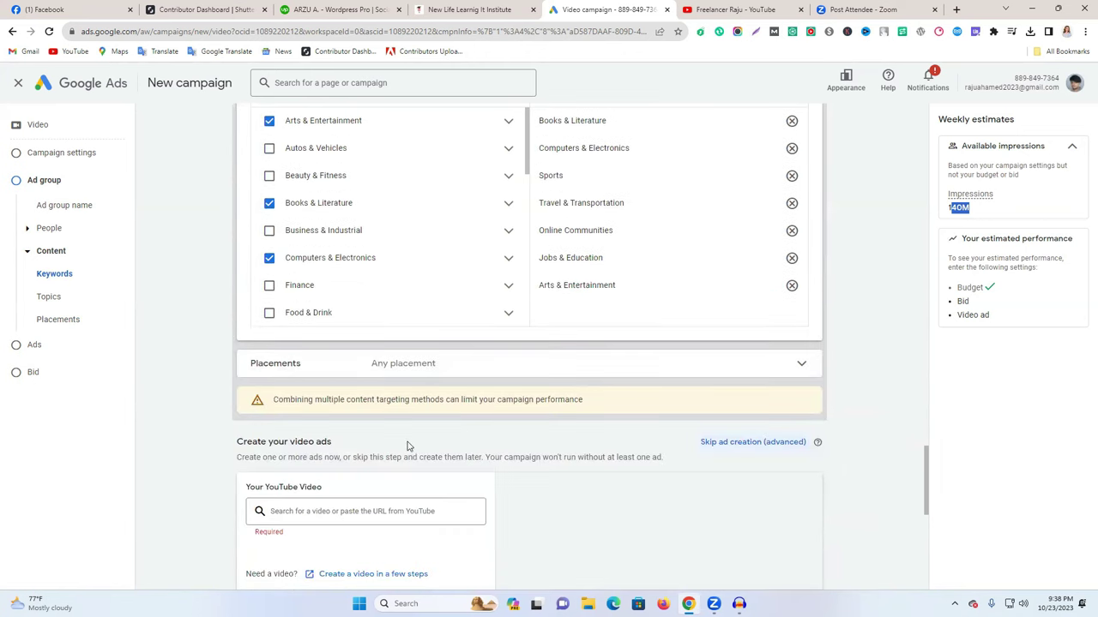
scroll(397, 454, "down", 1)
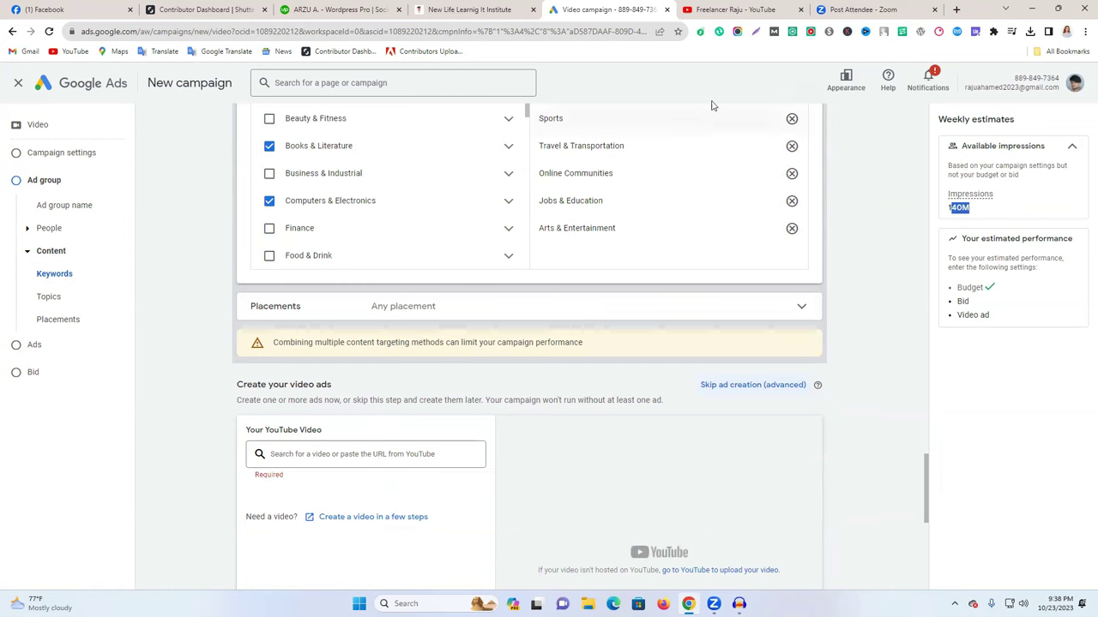
Copy the Instagram Marketing video's YouTube share link into the campaign's YouTube video search
left_click(755, 10)
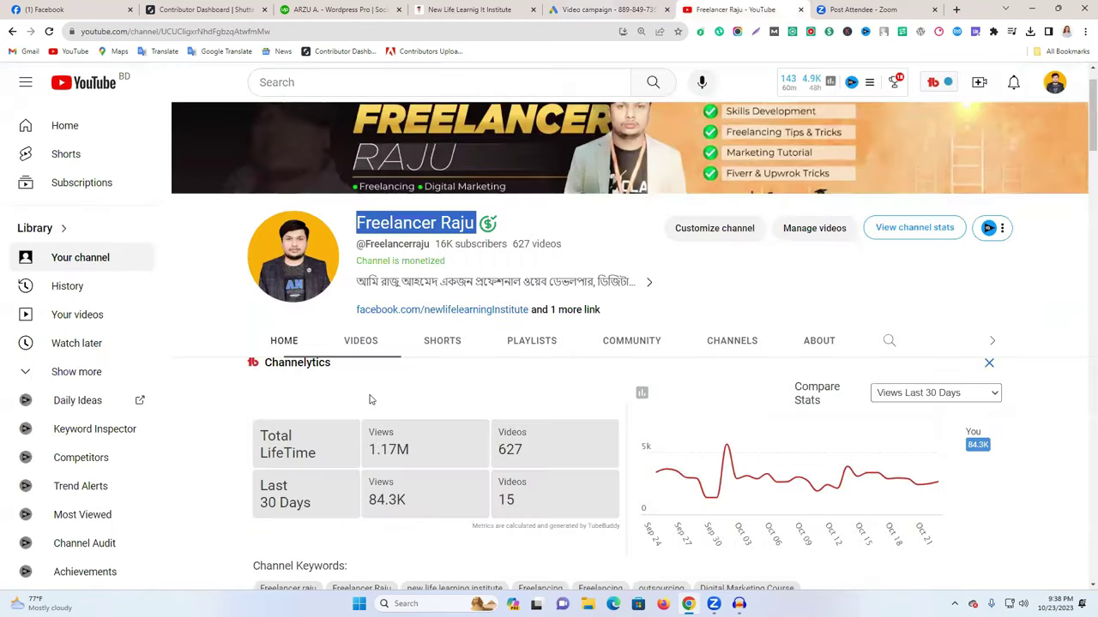
scroll(377, 403, "down", 10)
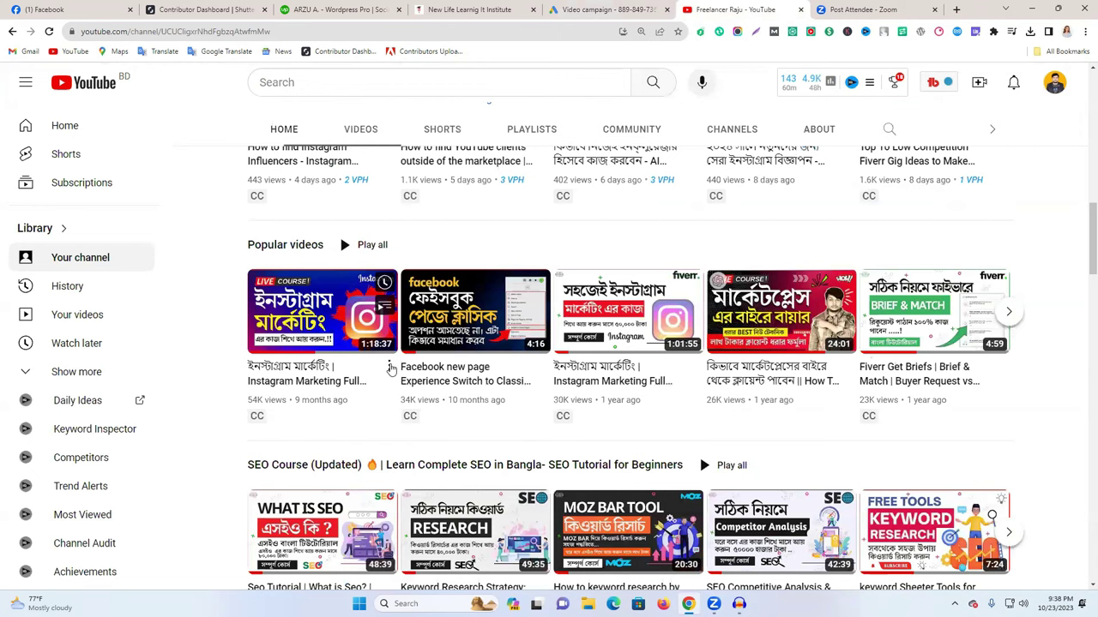
left_click(390, 367)
left_click(453, 498)
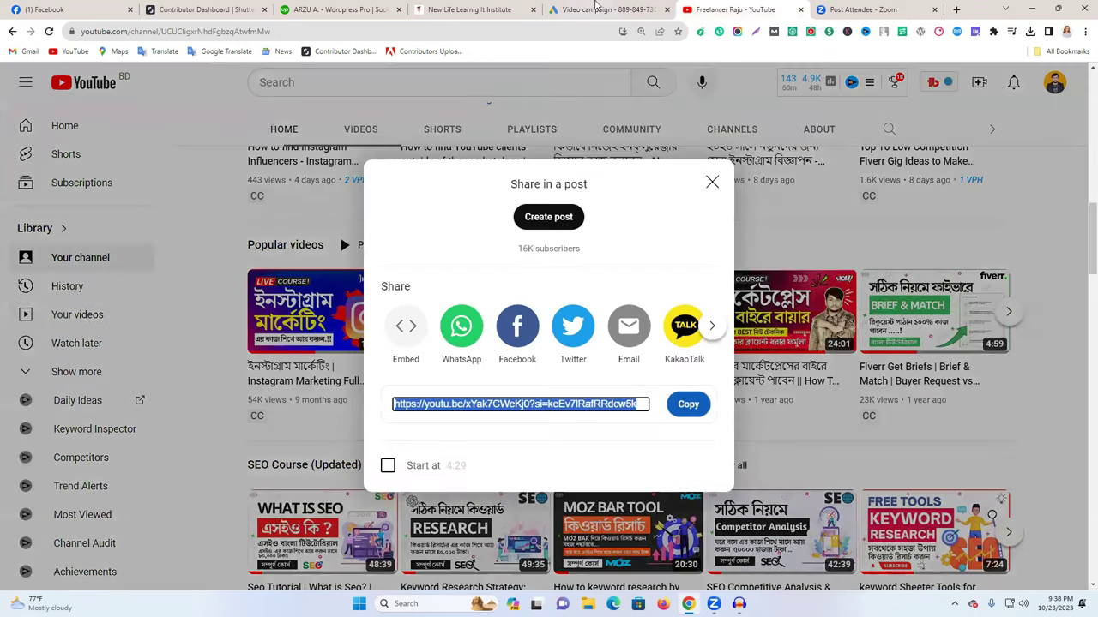
left_click(600, 10)
left_click(375, 454)
key("ctrl+v")
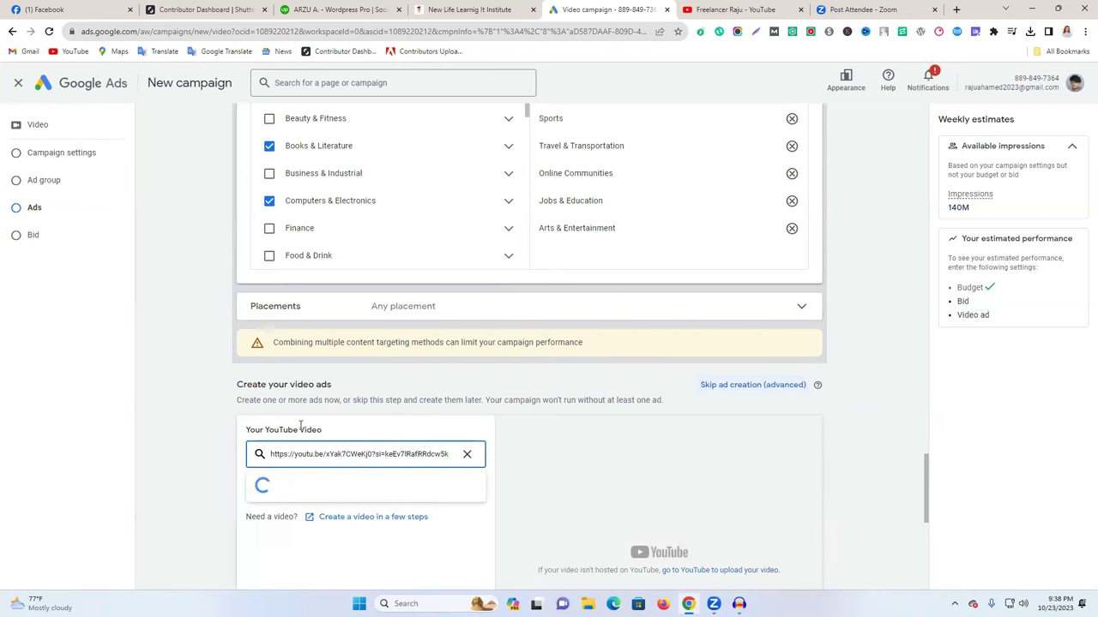
Use the pasted video link as the ad's Final URL
scroll(248, 420, "down", 1)
left_click(355, 485)
type("youtu.be/xVak7CWeKj0?si=keEv7lRafRRdcw5H")
left_click(208, 456)
Preview the ad on desktop, TV and mobile, then expand the Ad URL options
scroll(209, 456, "down", 2)
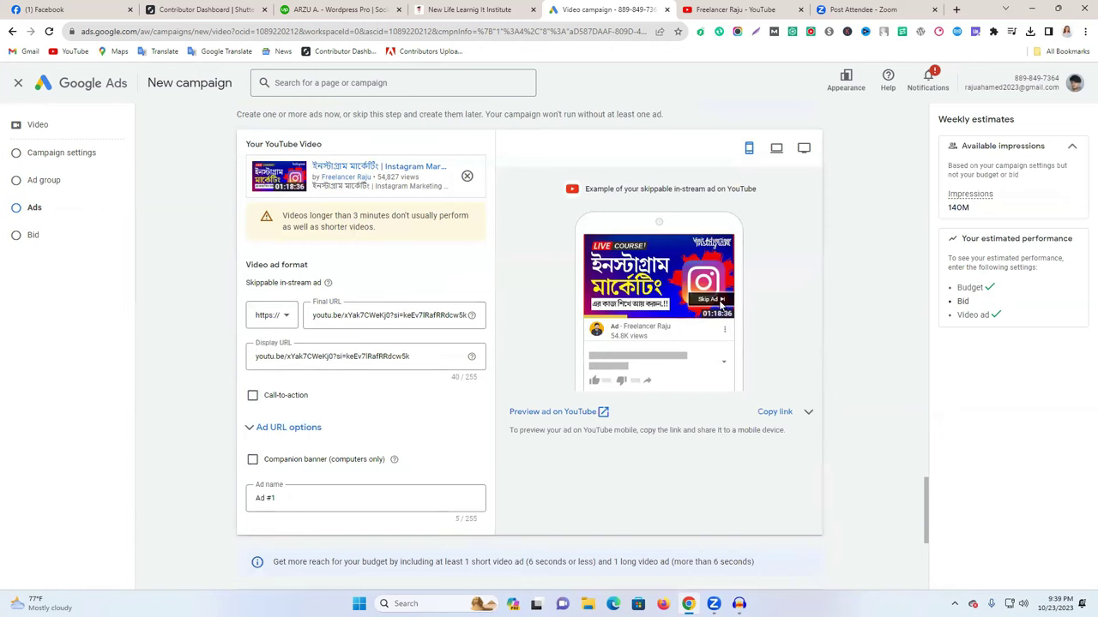
left_click(776, 148)
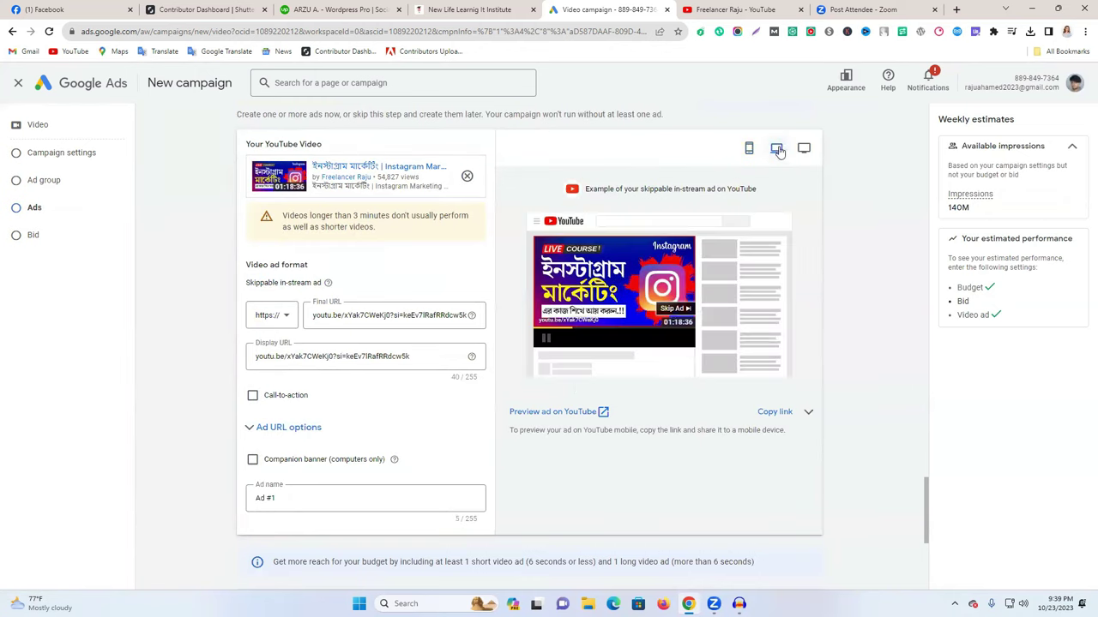
left_click(805, 151)
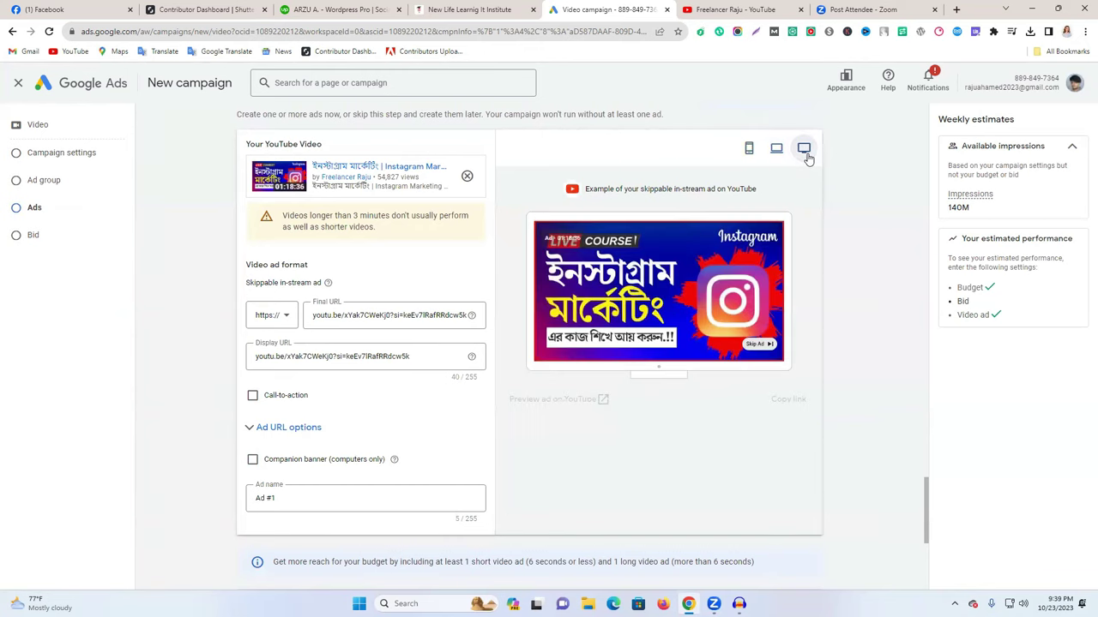
left_click(749, 149)
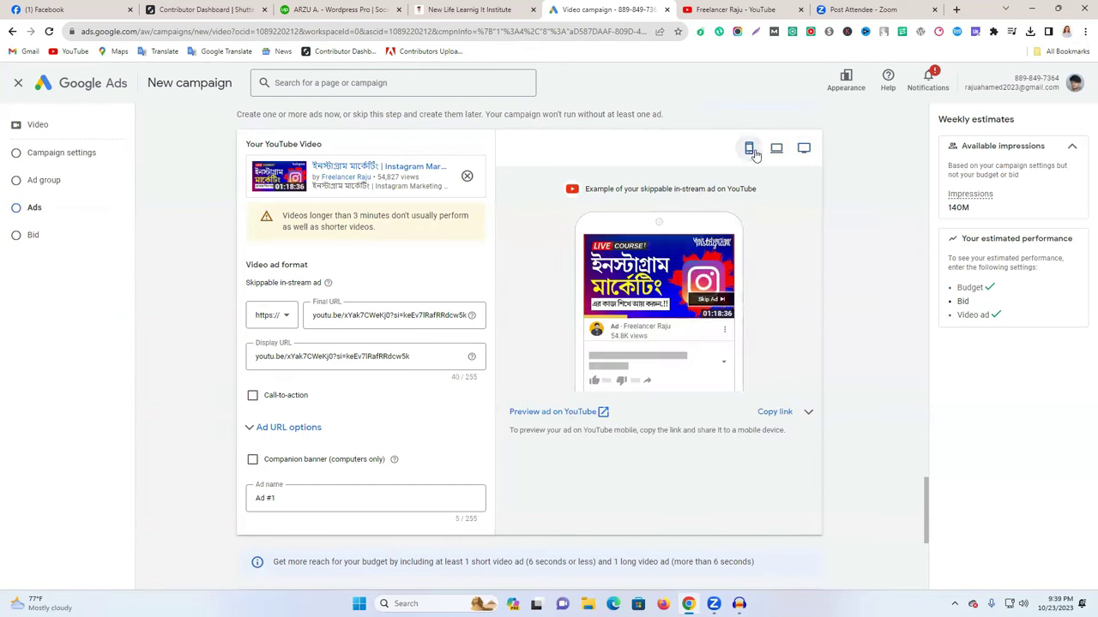
left_click(290, 428)
Add the channel owner's name to the ad name before '#1'
scroll(294, 451, "down", 3)
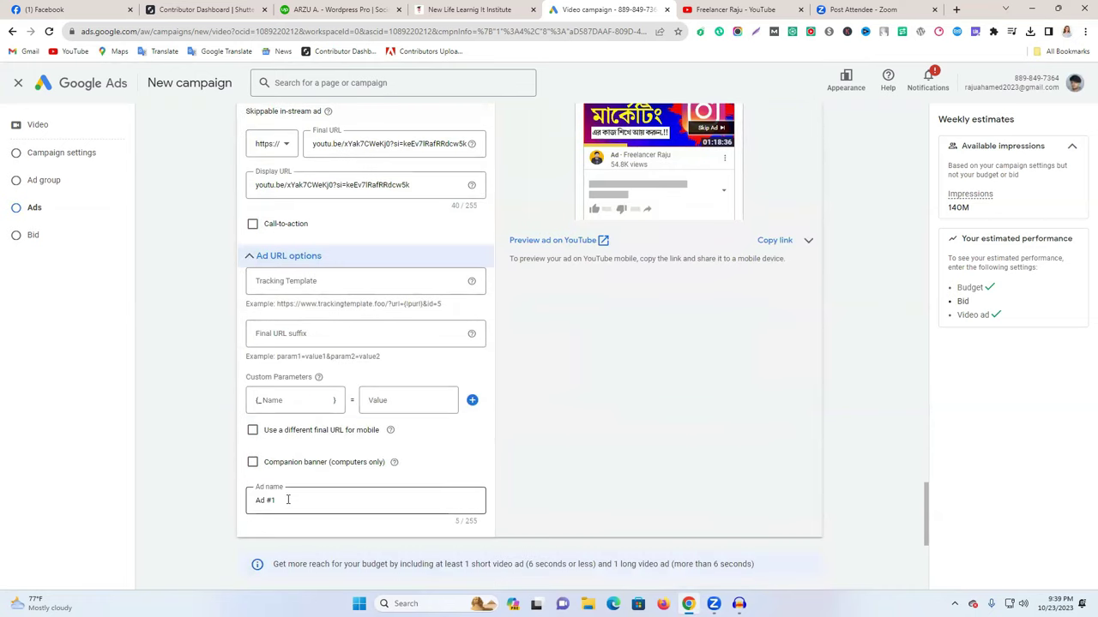
left_click(288, 500)
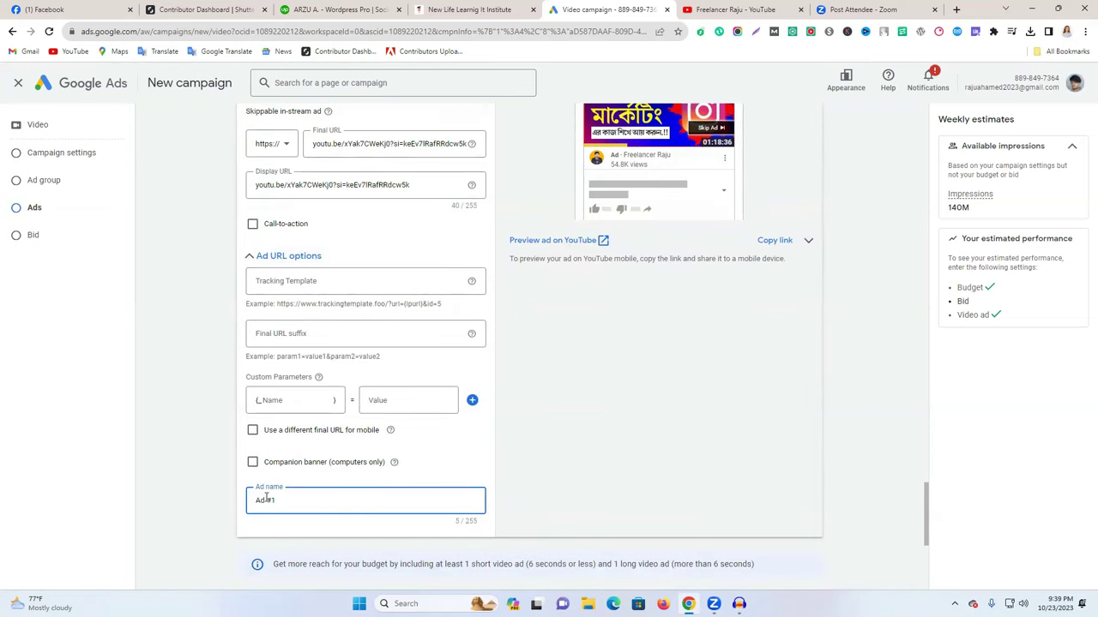
type("Raju ag")
key("BackSpace")
type("hamed")
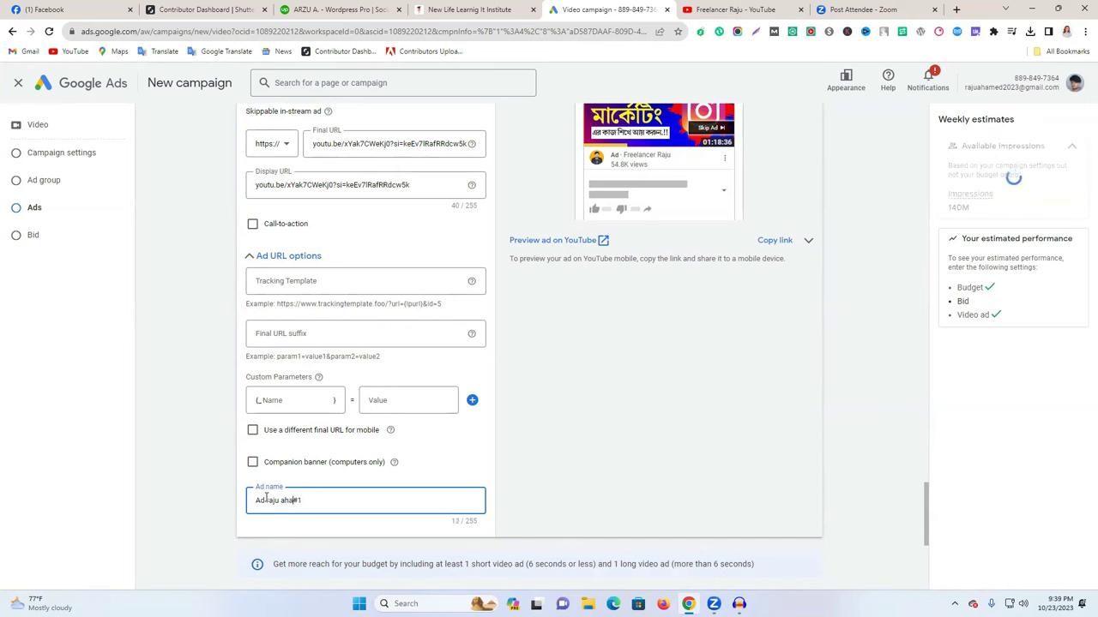
scroll(410, 407, "down", 2)
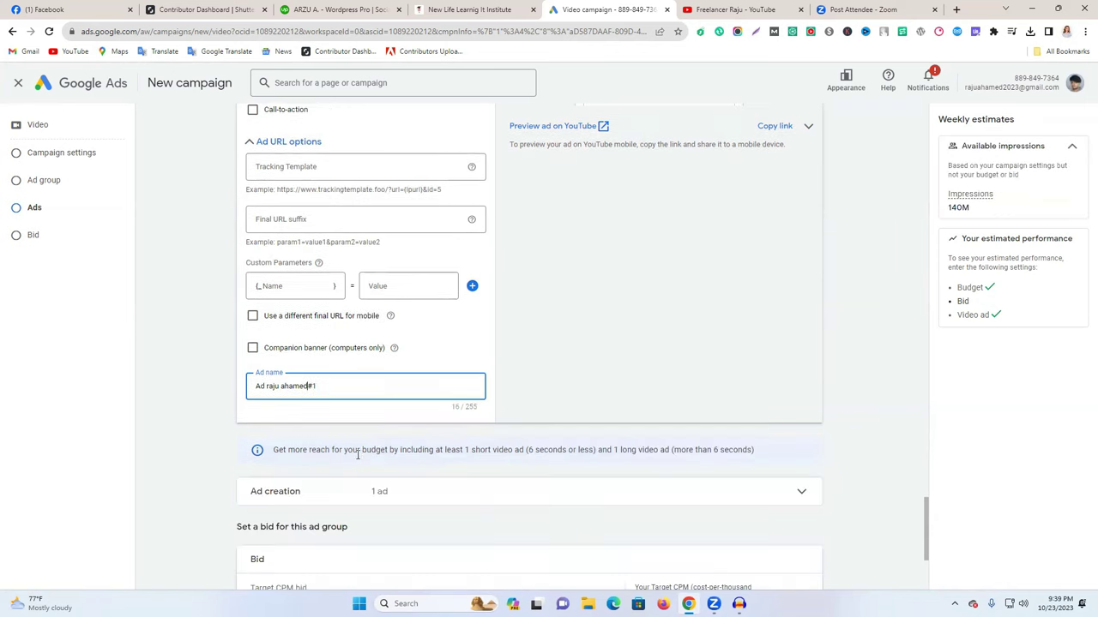
scroll(358, 452, "down", 2)
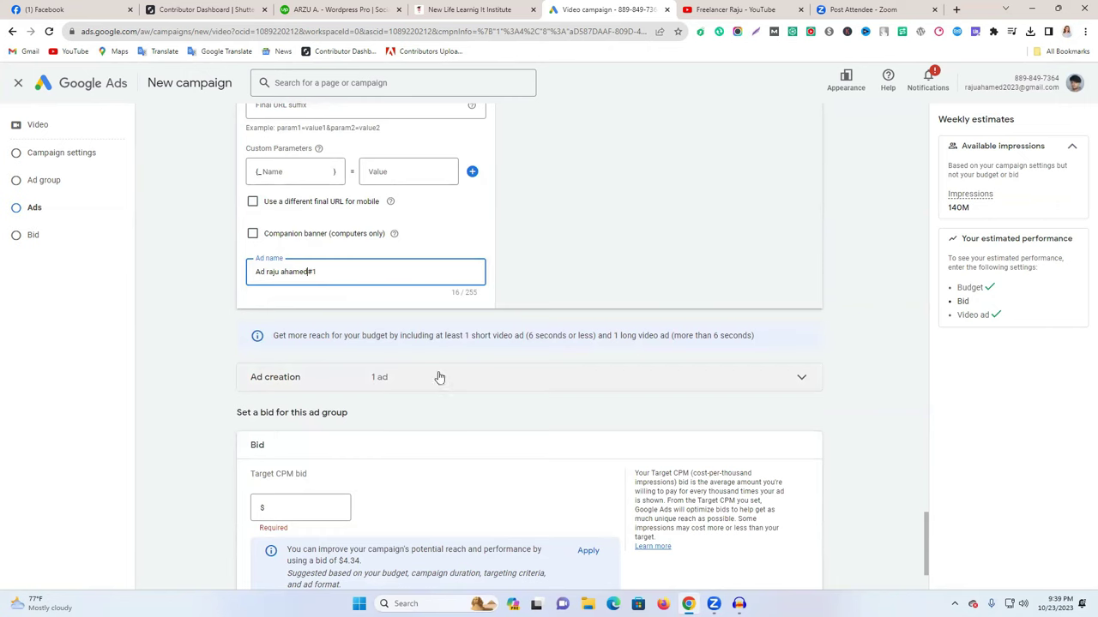
Read the Target CPM explanation, highlighting its per-thousand-impressions wording
scroll(410, 377, "down", 2)
left_click(311, 399)
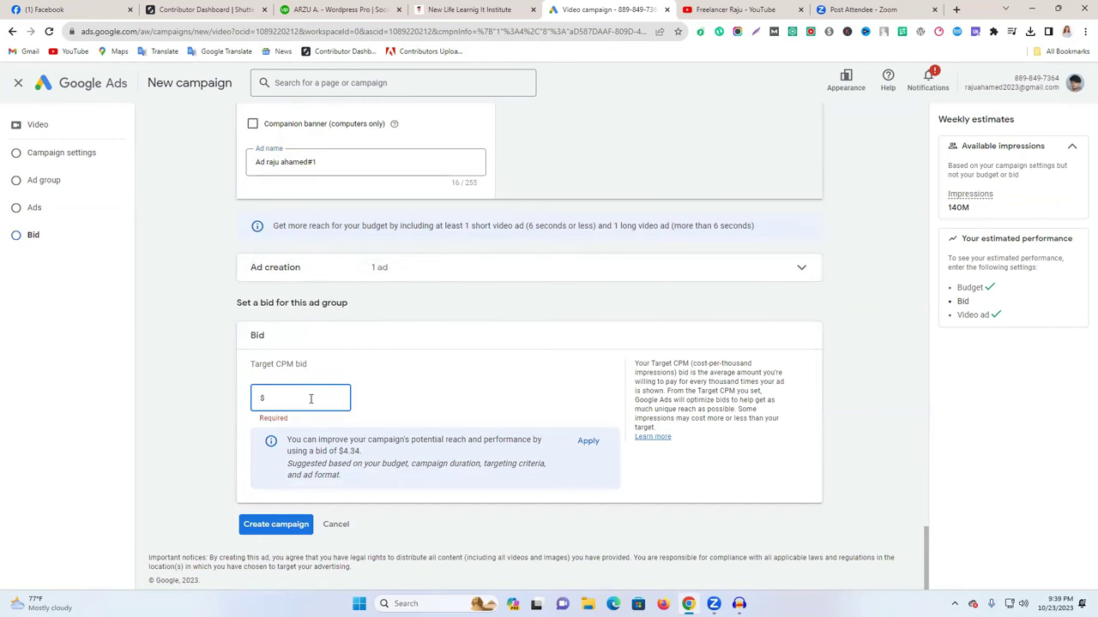
left_click_drag(642, 364, 752, 364)
left_click(691, 364)
left_click(667, 374)
Enter a $0.15 target CPM bid and create the campaign
left_click(310, 397)
type("0.")
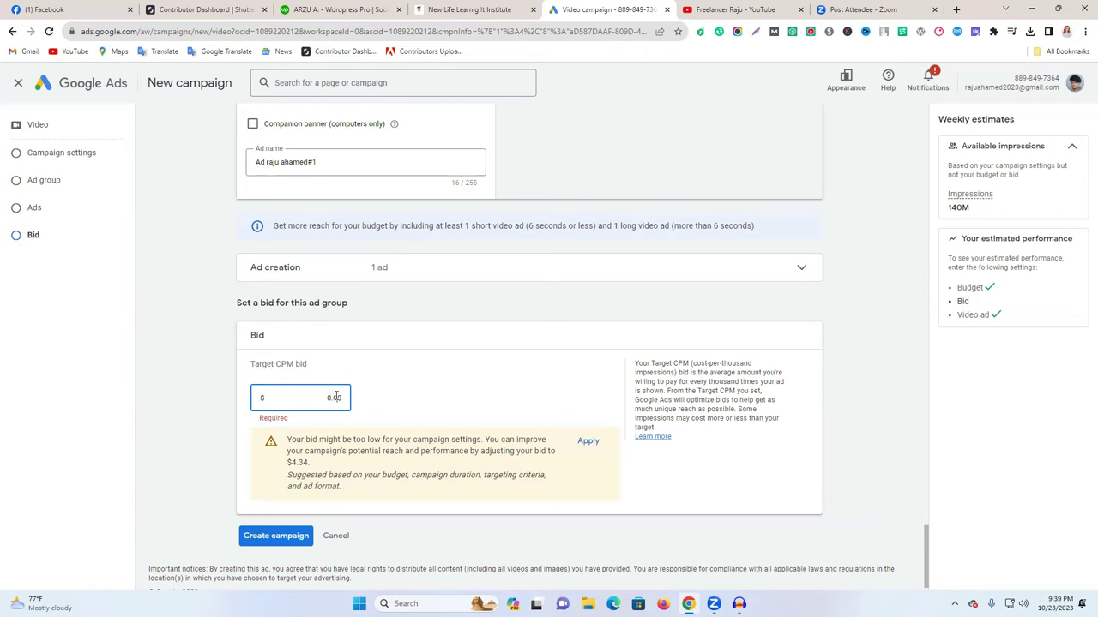
type("15")
left_click(206, 421)
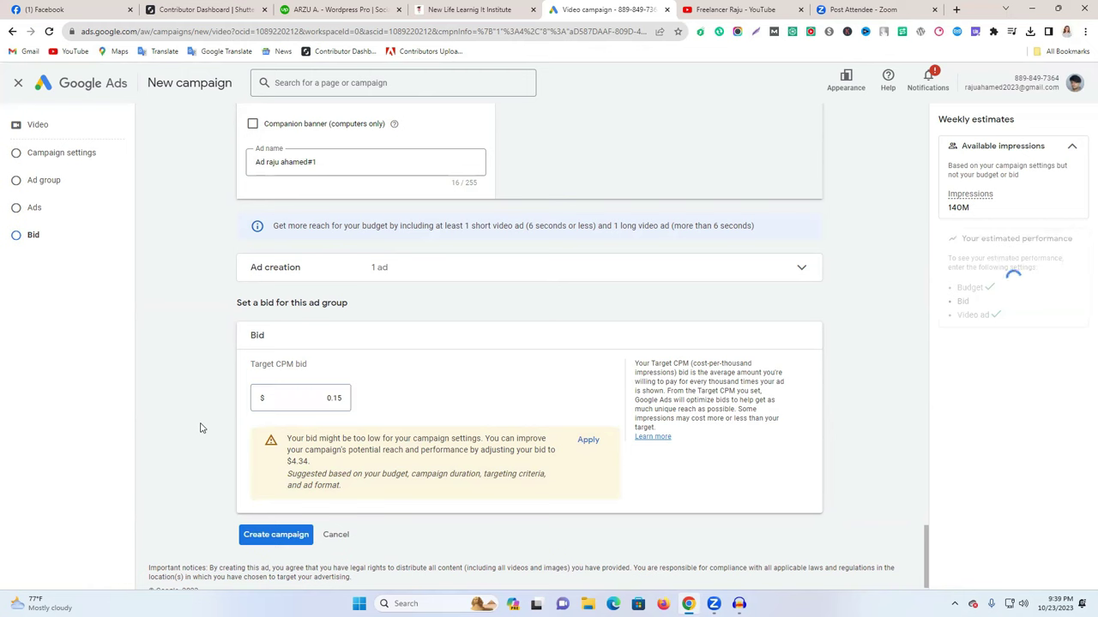
left_click(276, 535)
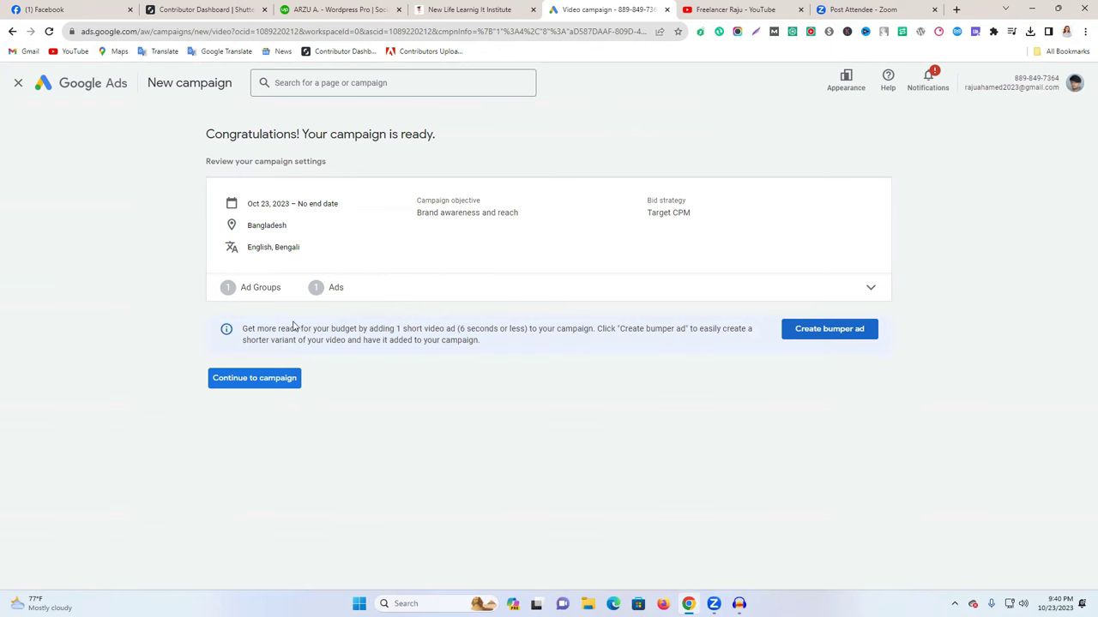
Continue from the Congratulations page to the new campaign's Ad groups view
left_click(239, 388)
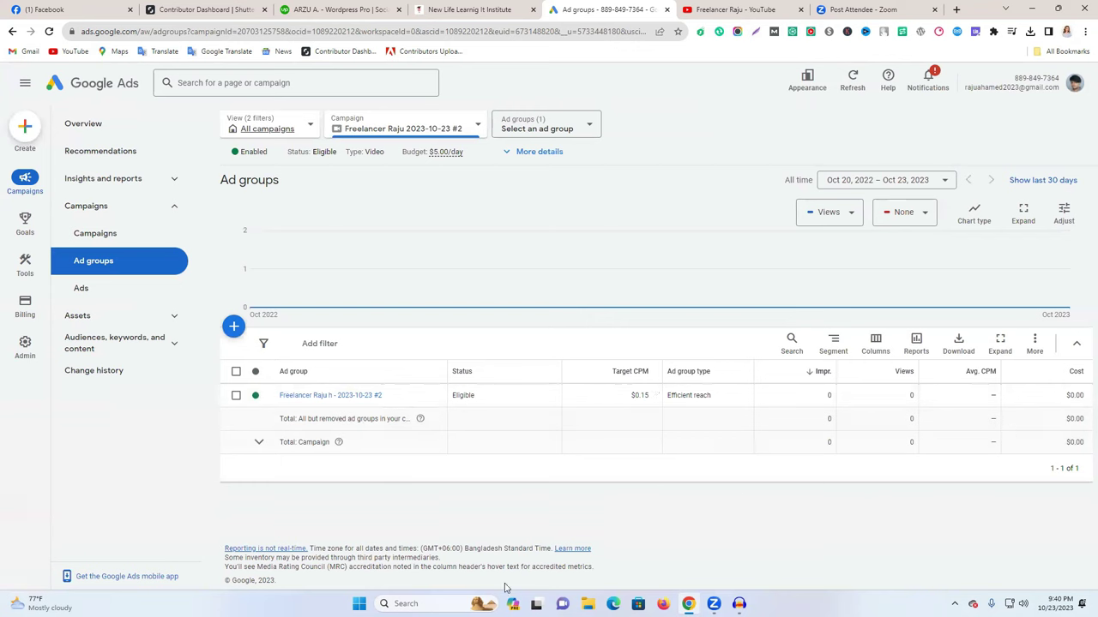
left_click(724, 10)
left_click(715, 182)
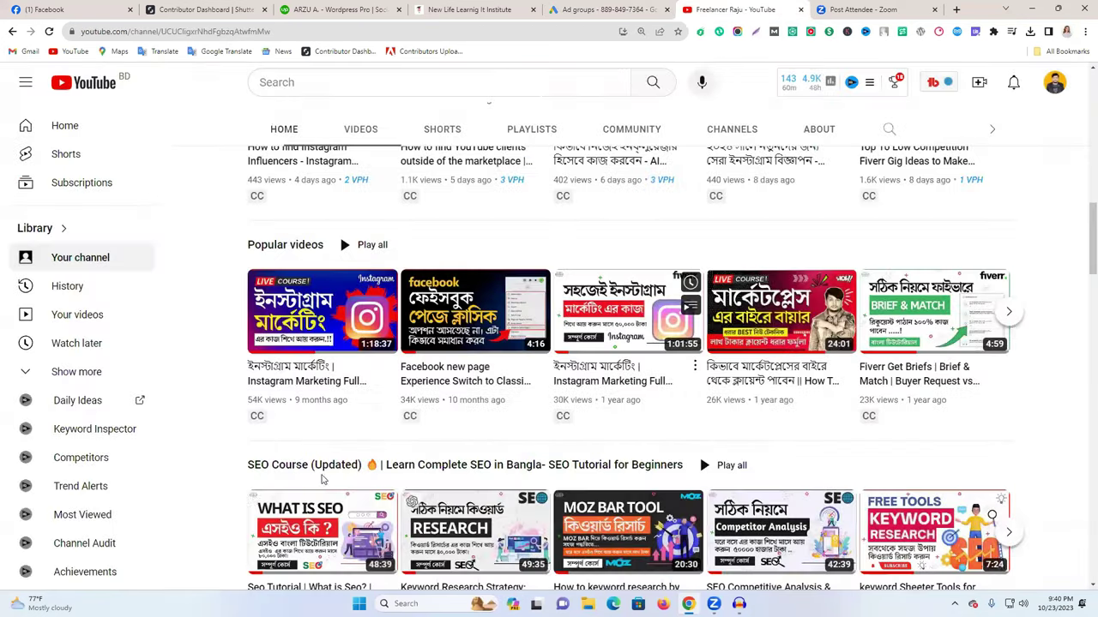
scroll(245, 464, "up", 1)
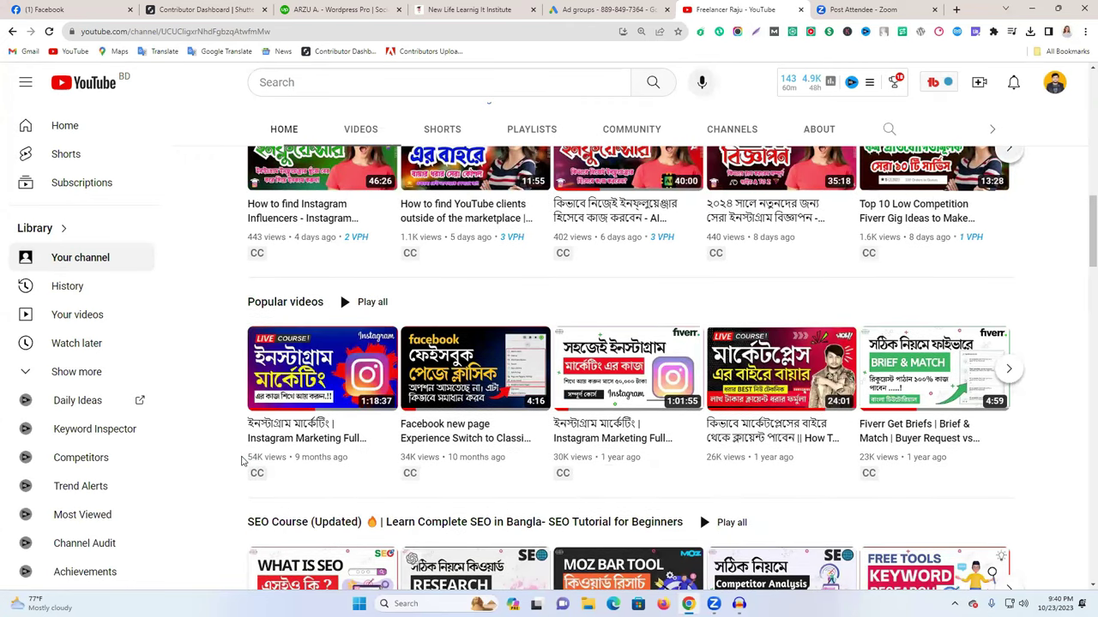
left_click(601, 10)
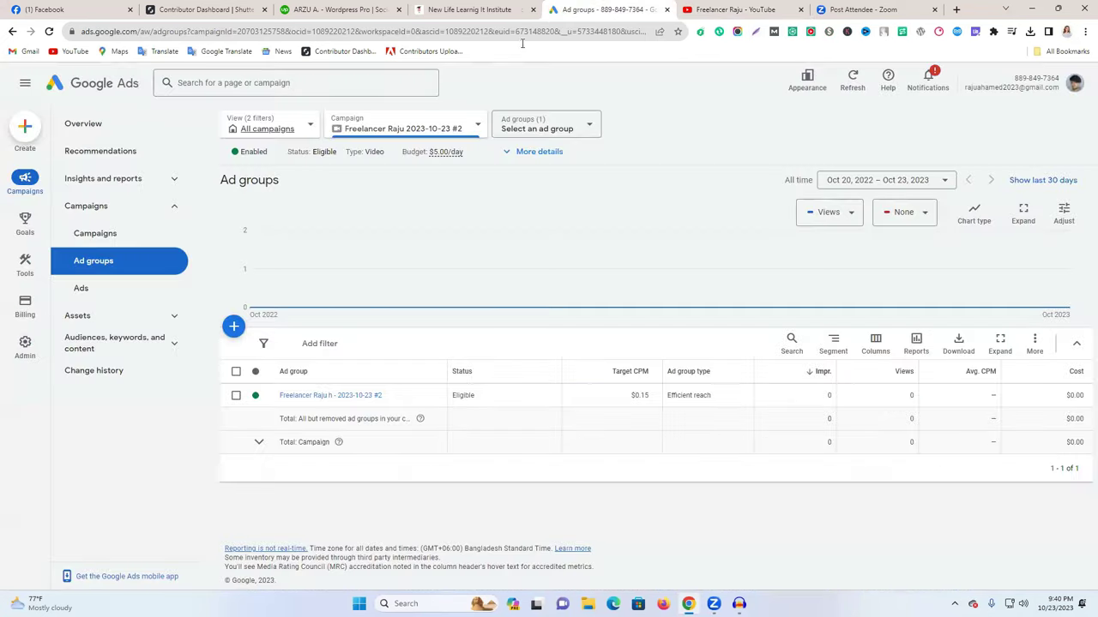